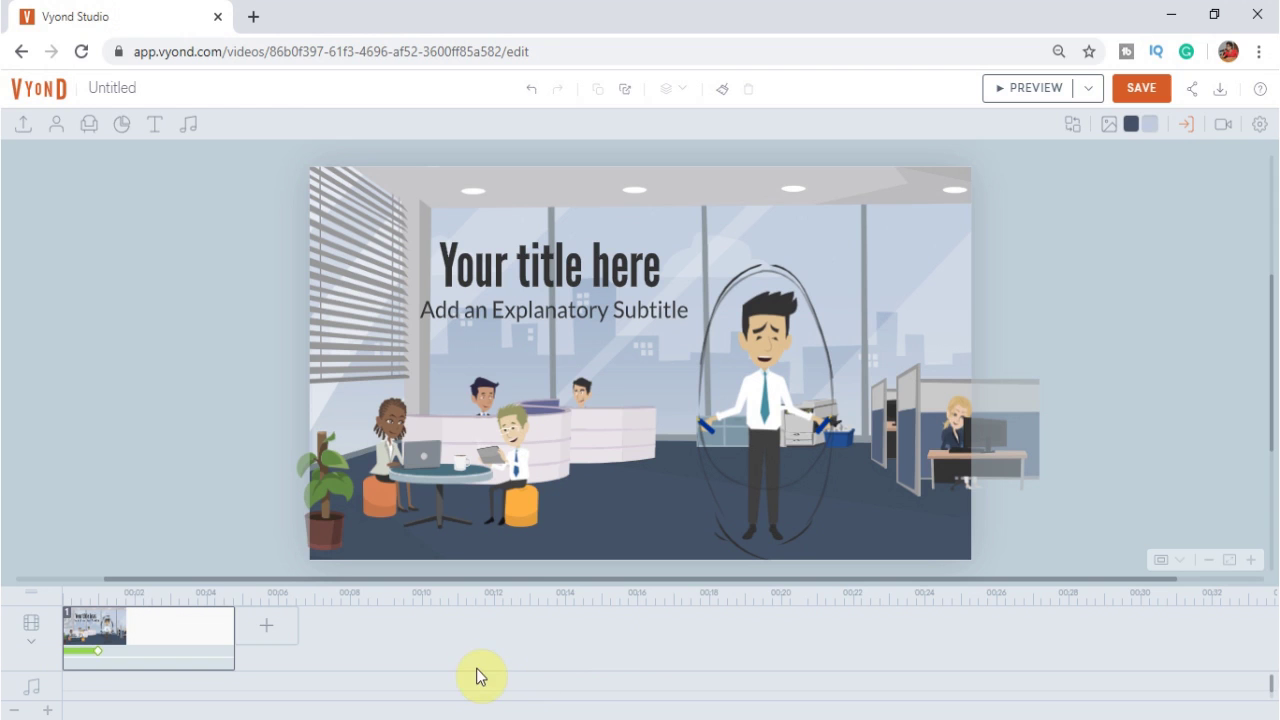
Add a second scene from the airport security check template, found by searching the templates for "flight".
click(272, 630)
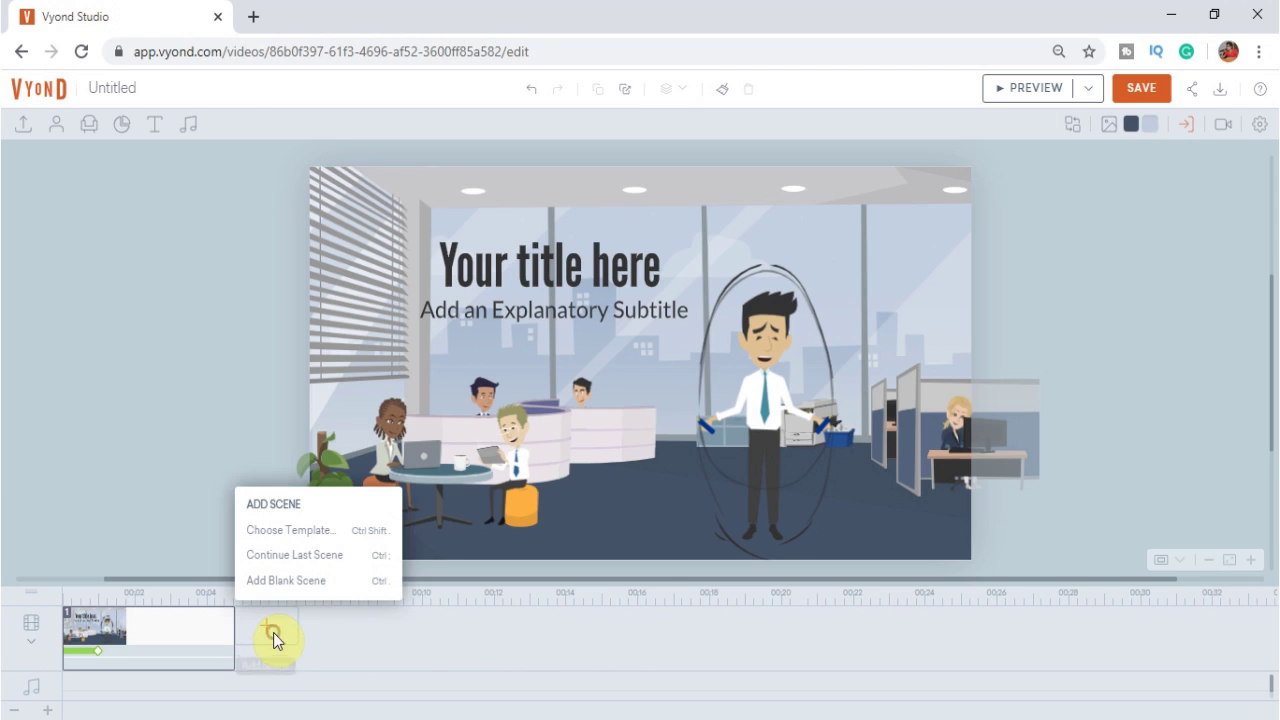
click(313, 541)
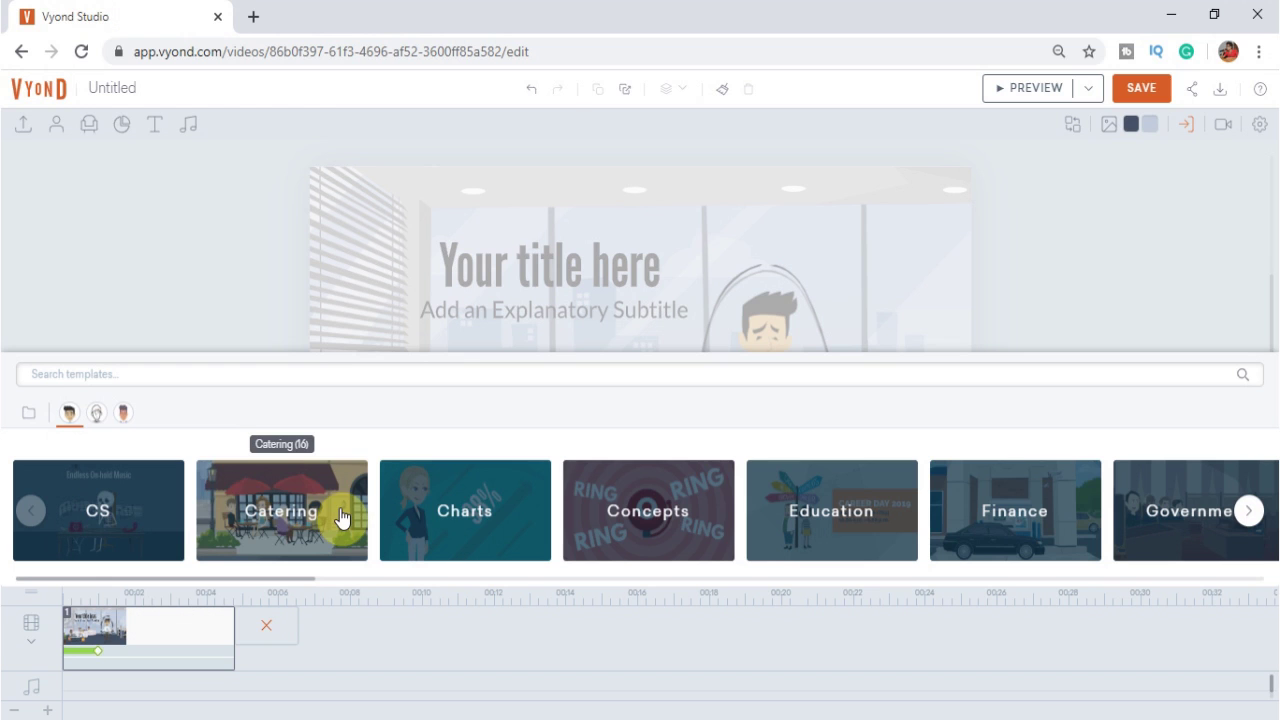
click(529, 376)
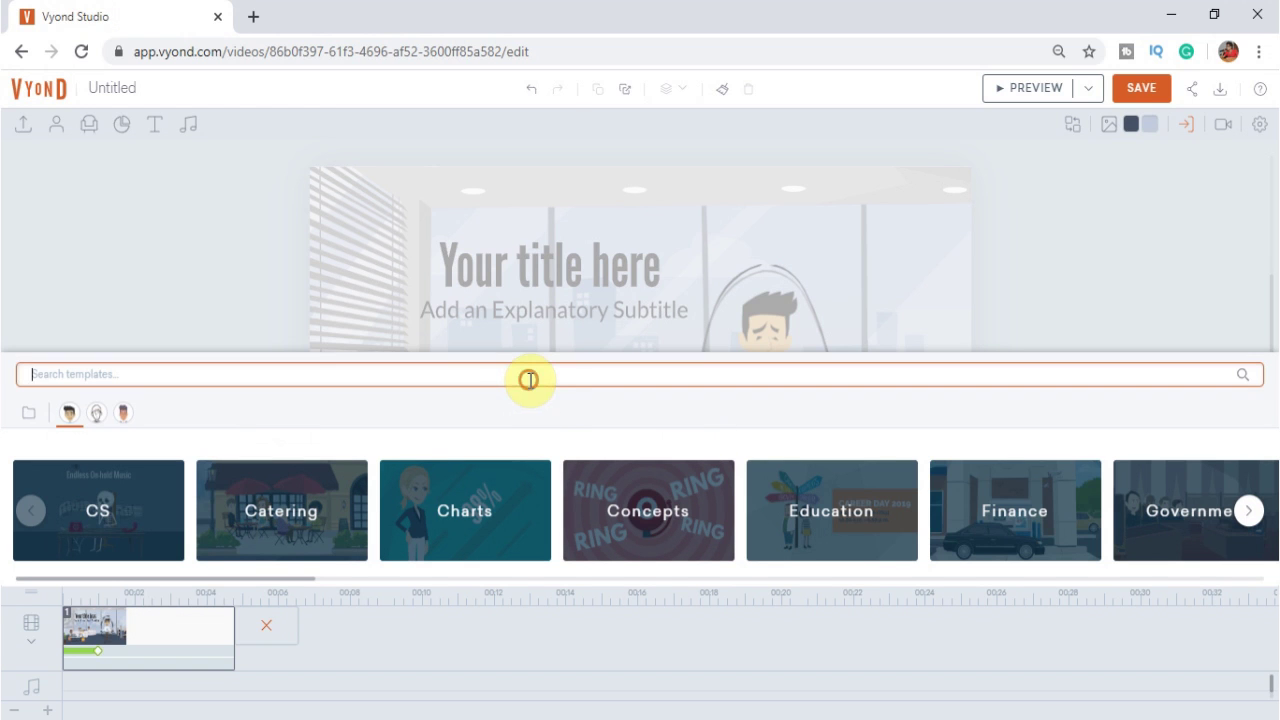
text(flight)
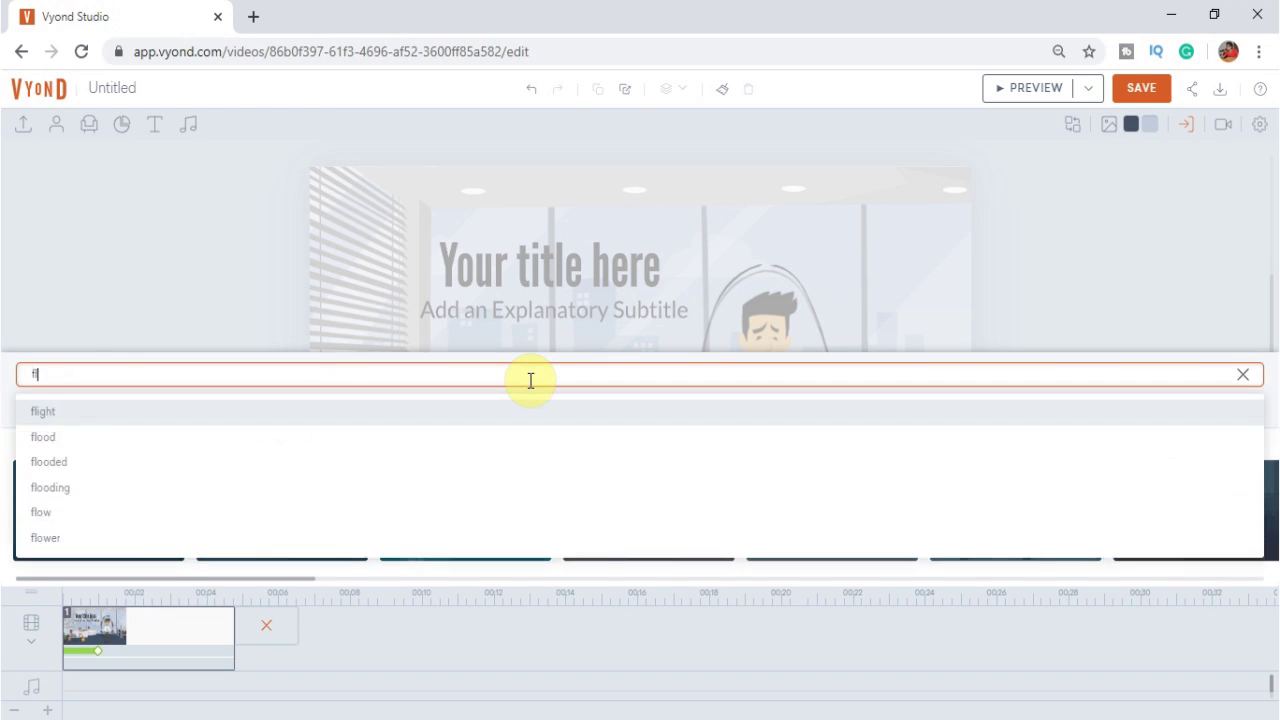
click(58, 411)
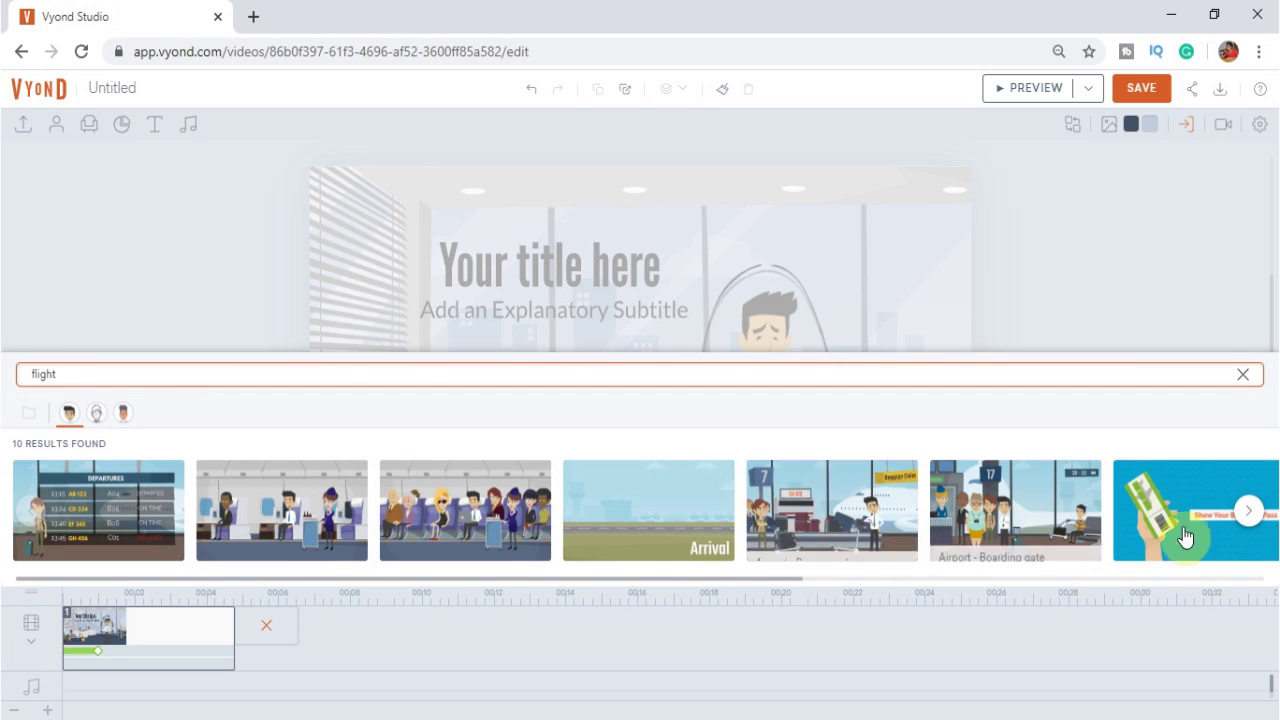
click(1248, 512)
click(1248, 512)
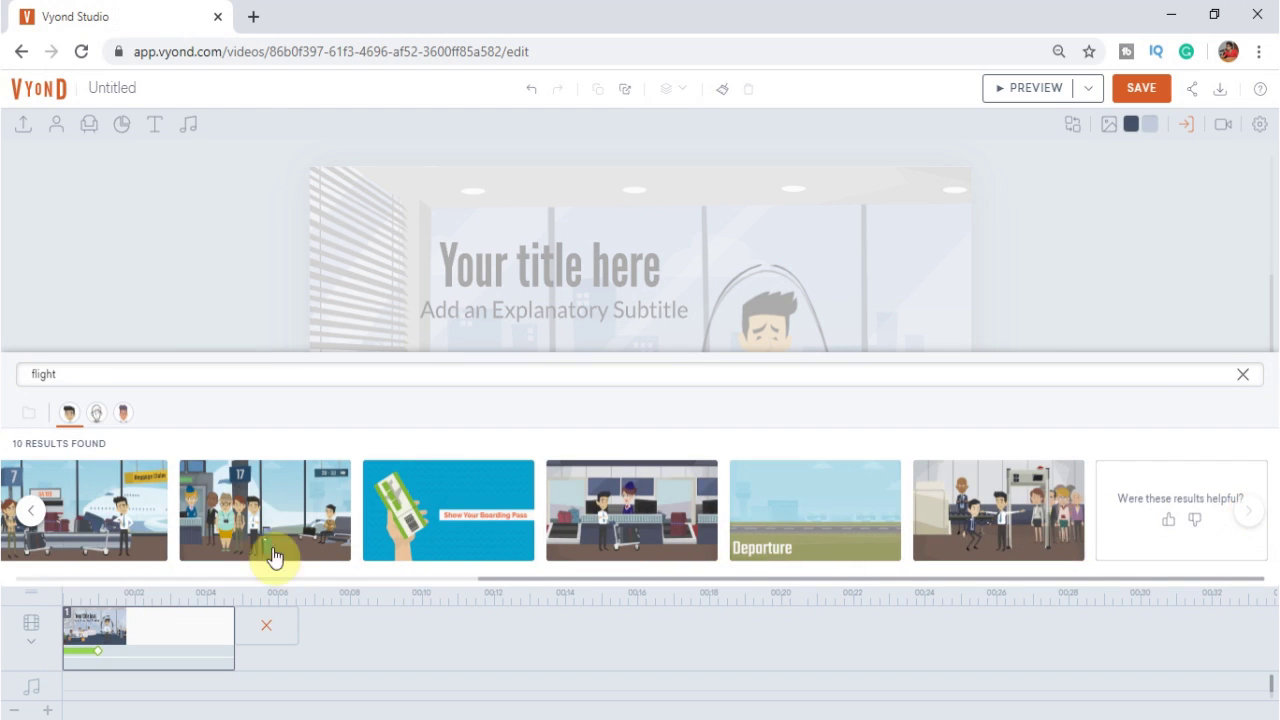
click(1026, 510)
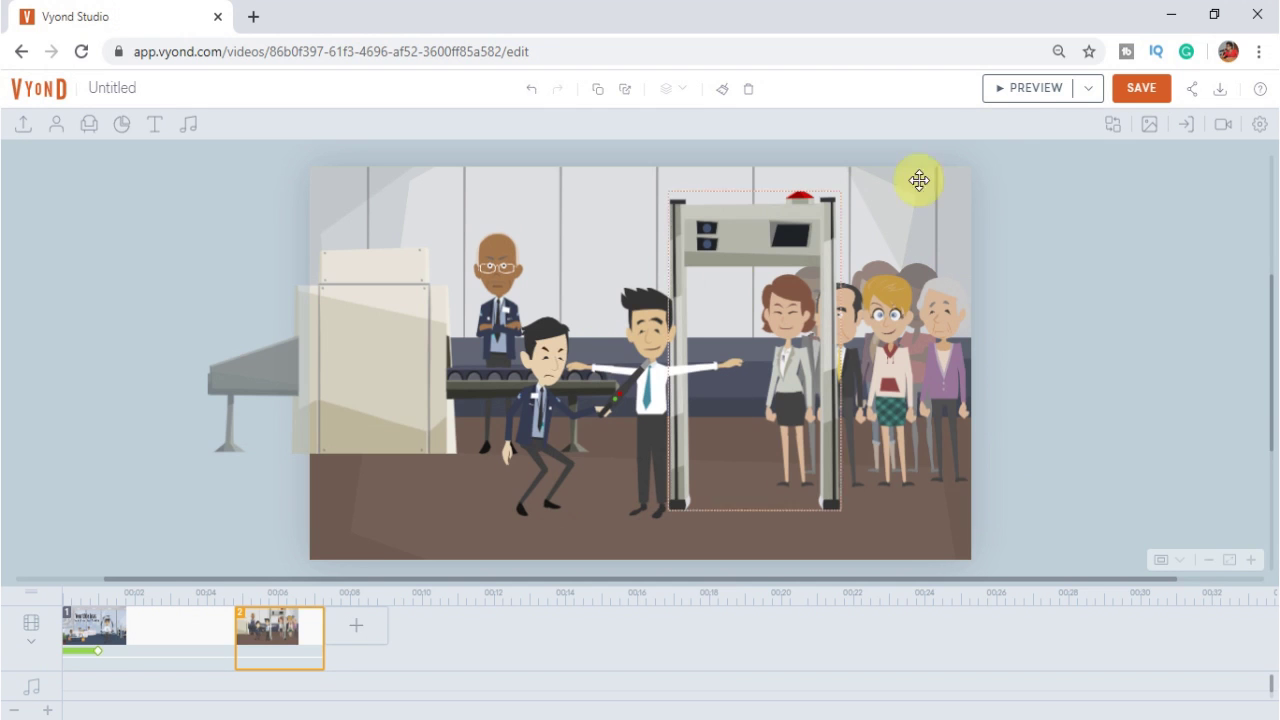
Preview the security check scene and add a third scene that continues it.
click(1031, 90)
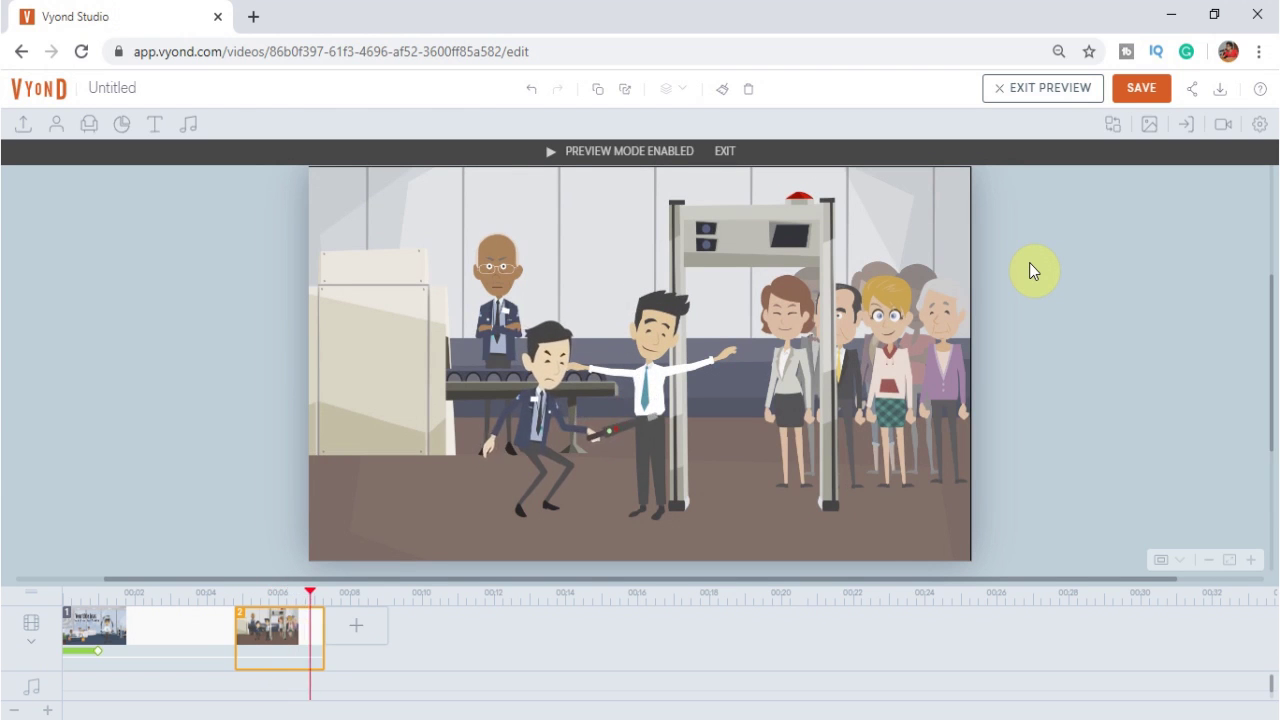
click(369, 641)
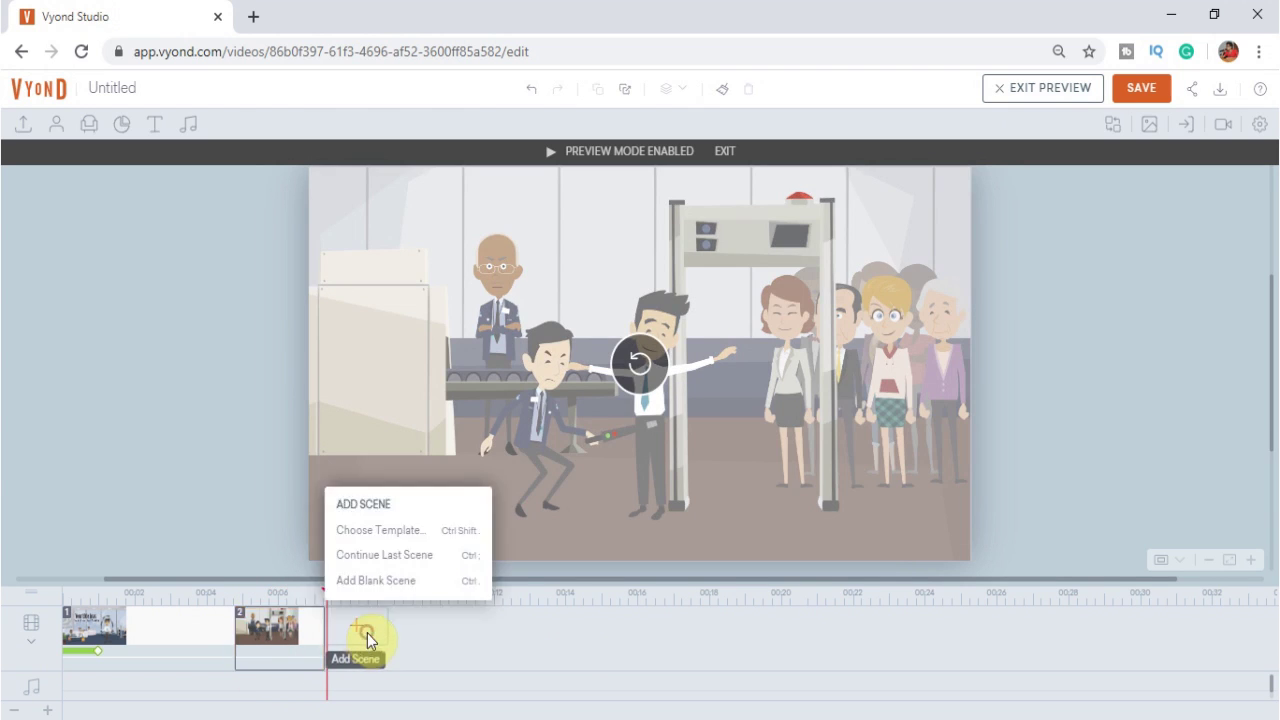
click(374, 555)
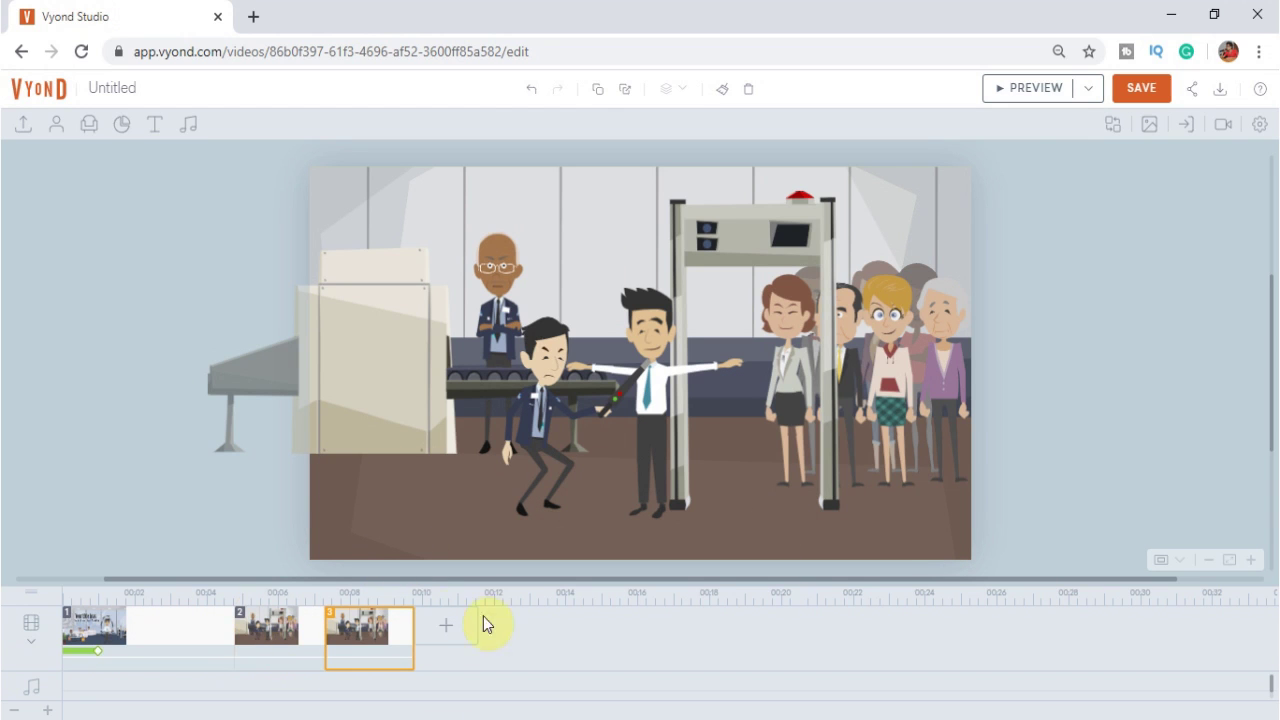
Give the man with outstretched arms the first standing action found by searching the actions for "crying".
click(648, 440)
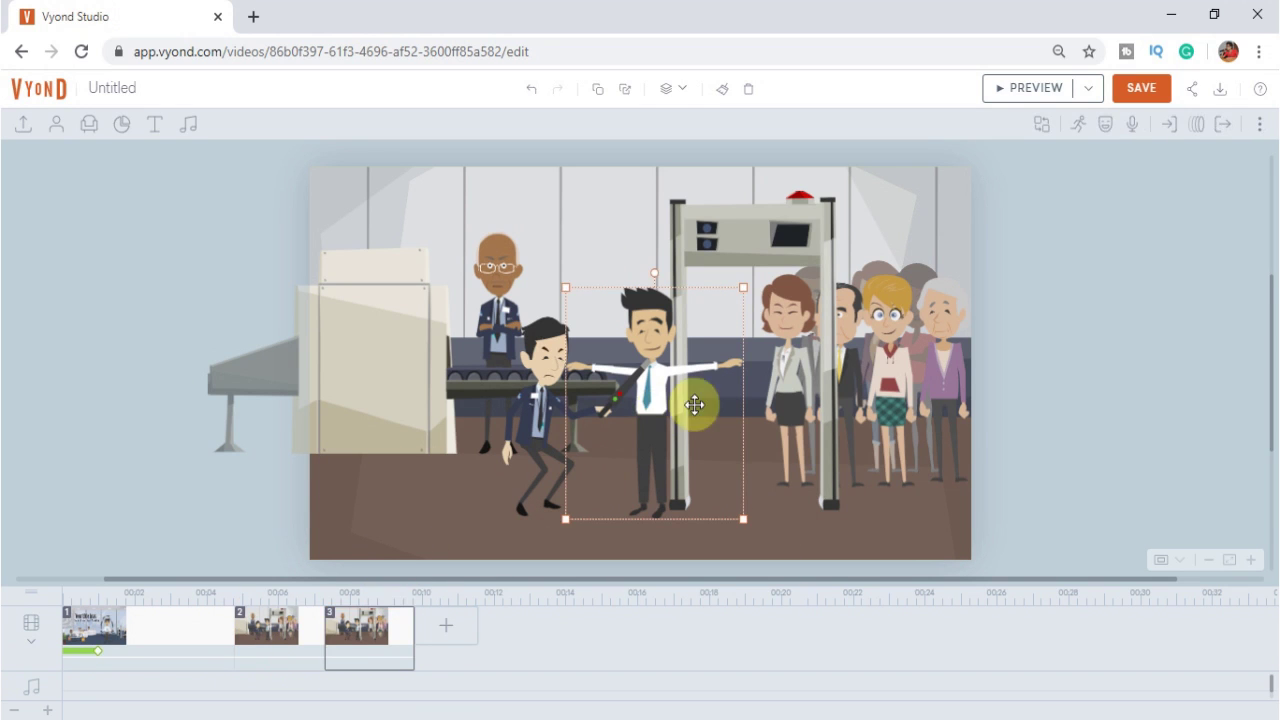
click(1078, 123)
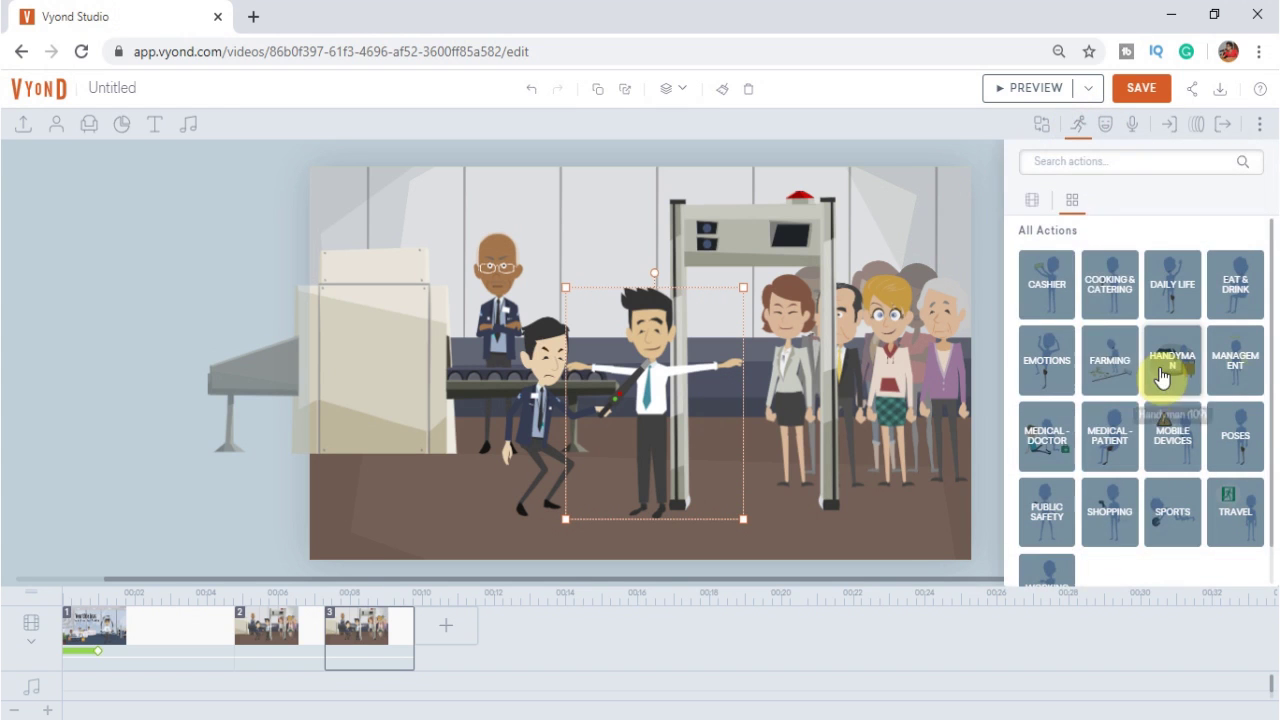
click(1115, 164)
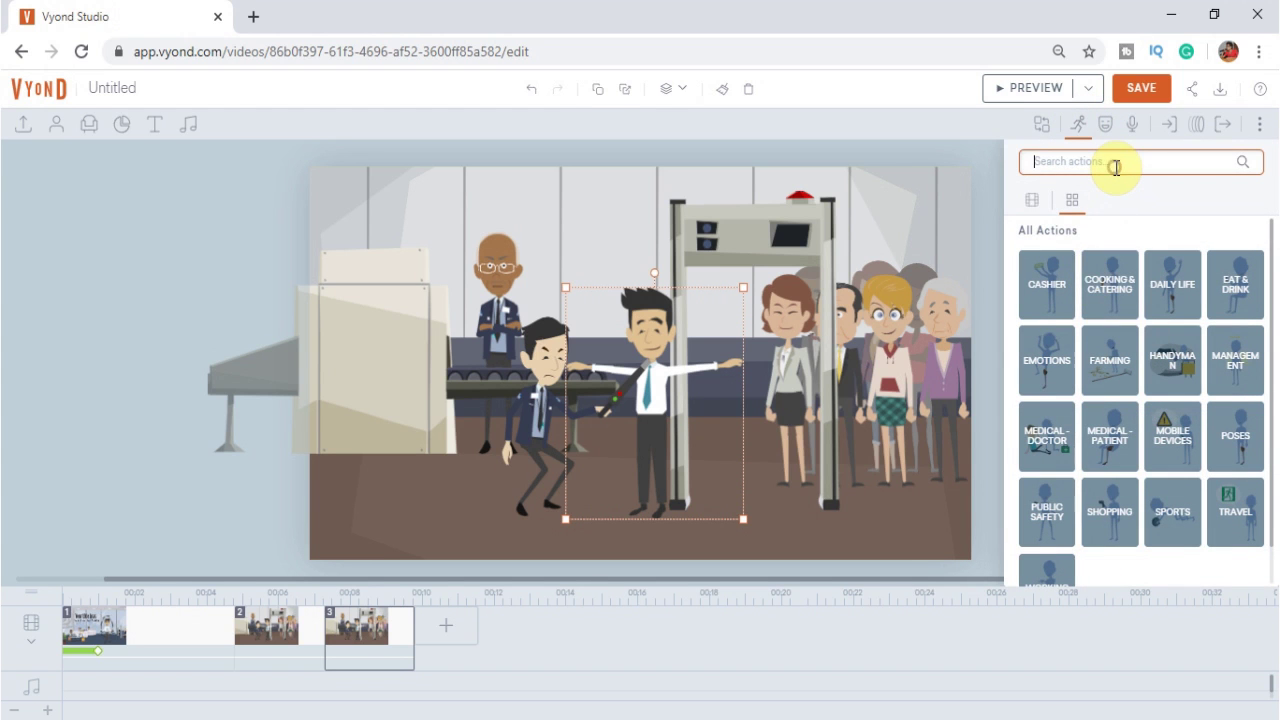
text(cry)
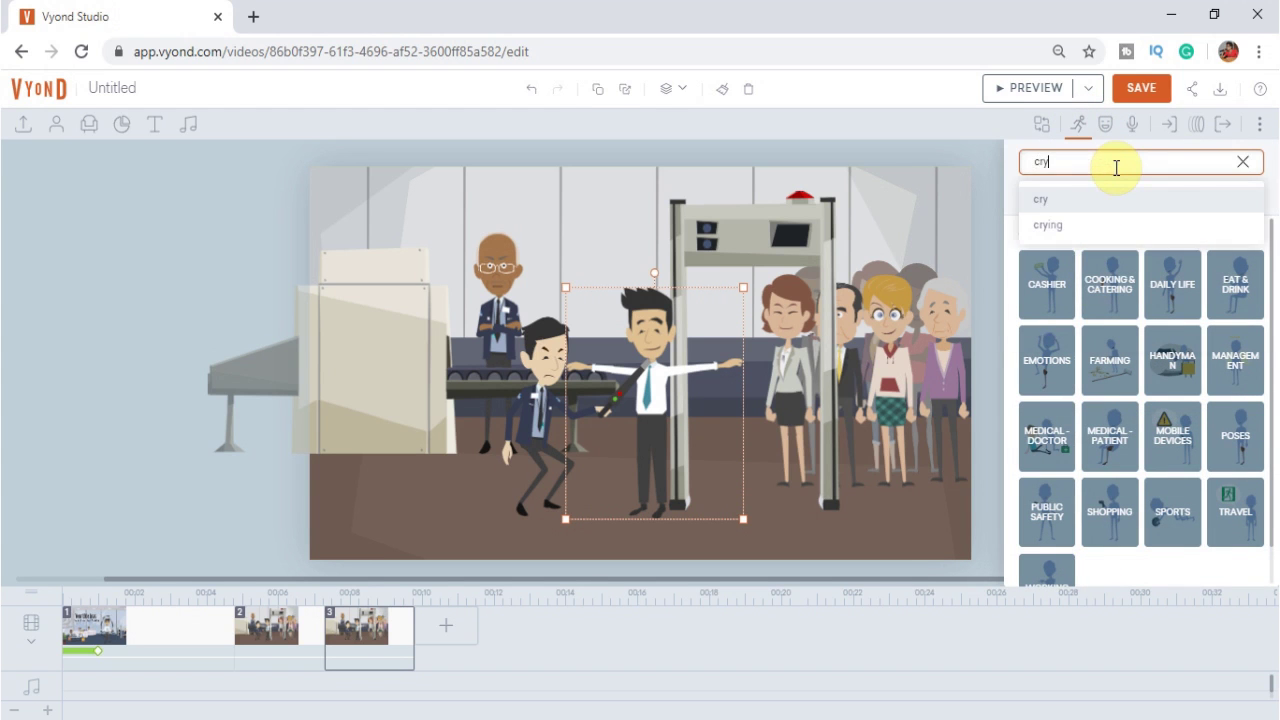
click(1060, 224)
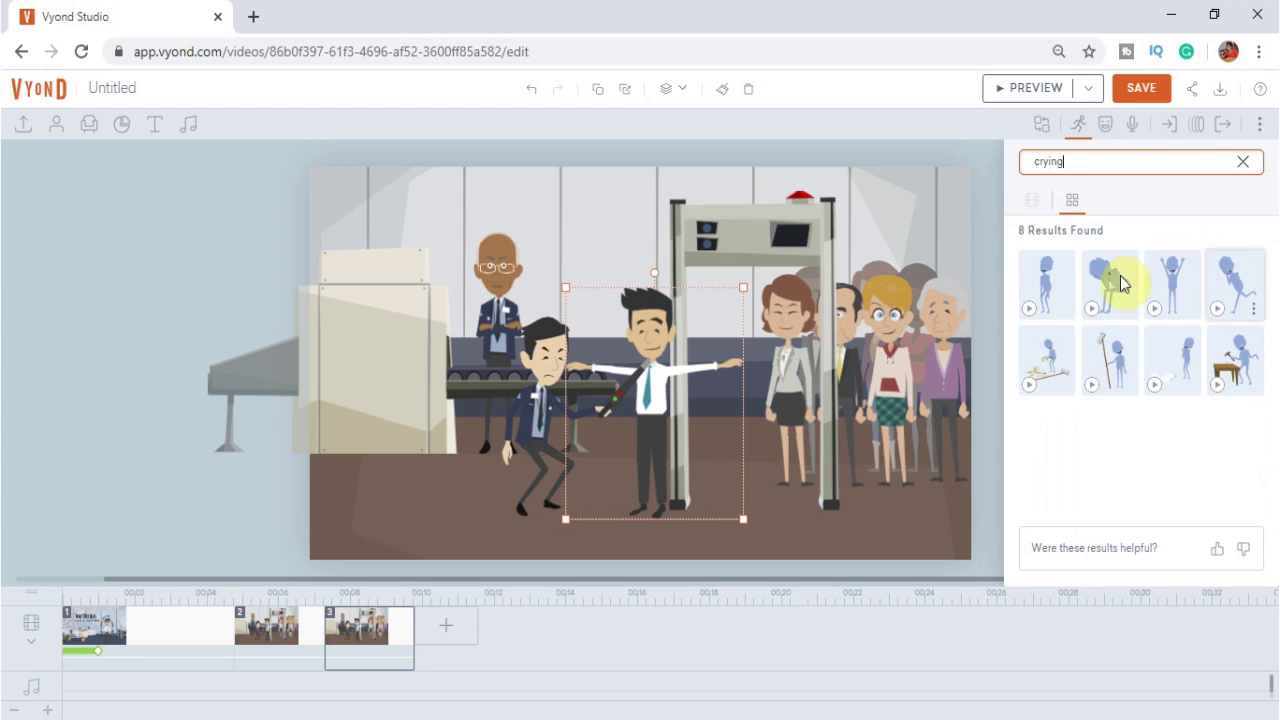
click(1052, 287)
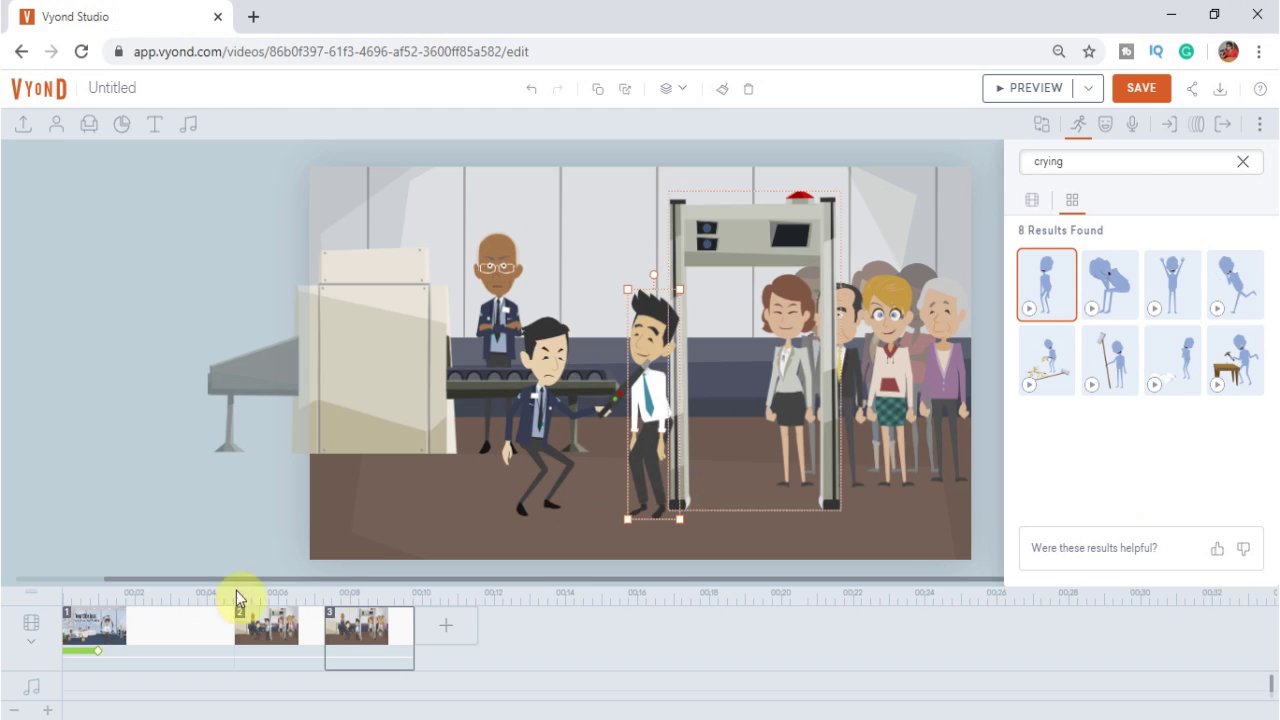
Preview the third scene and add a blank fourth scene after it.
click(1040, 88)
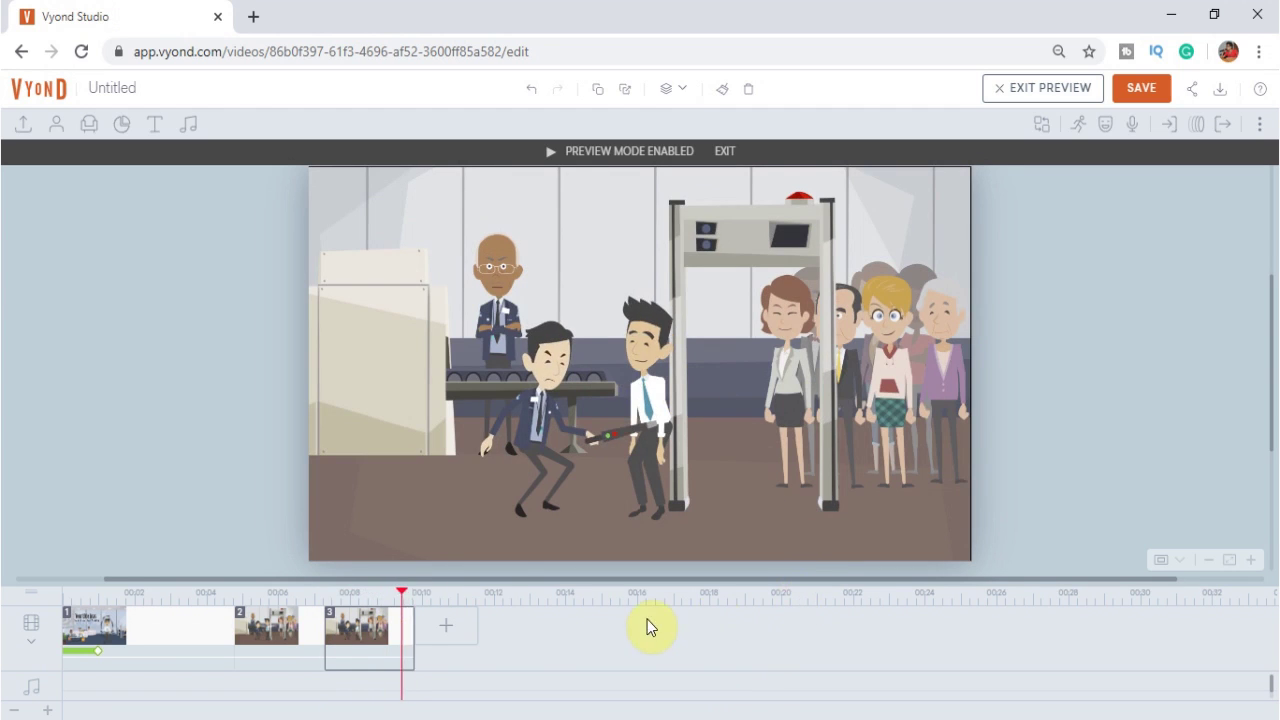
click(456, 630)
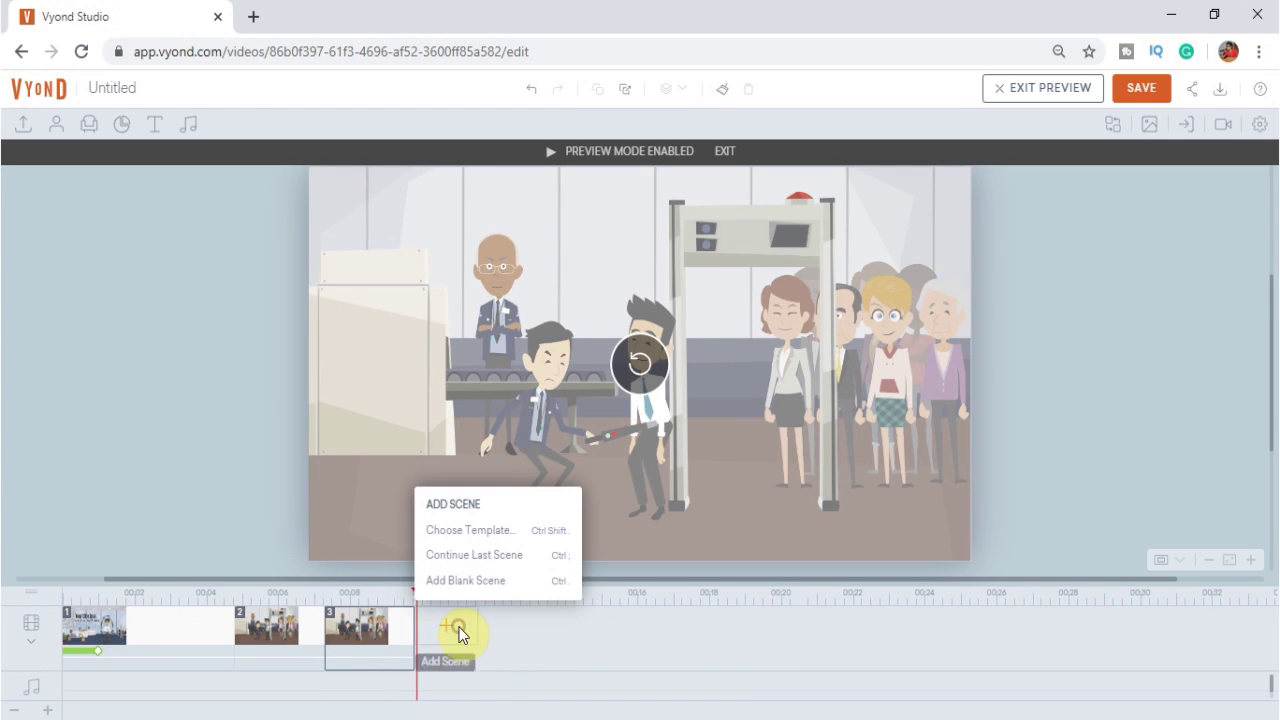
click(512, 590)
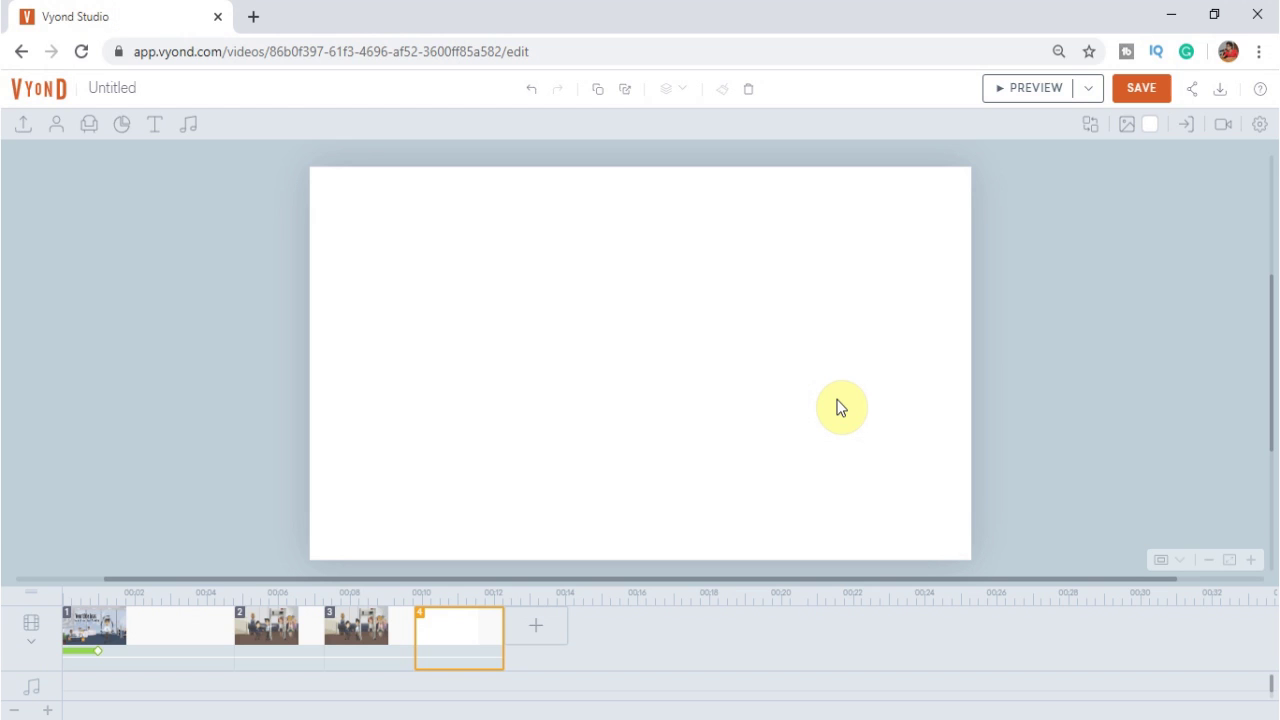
Add the Sports character wearing a green goalkeeper jersey, black shorts and gloves to the blank scene.
click(50, 130)
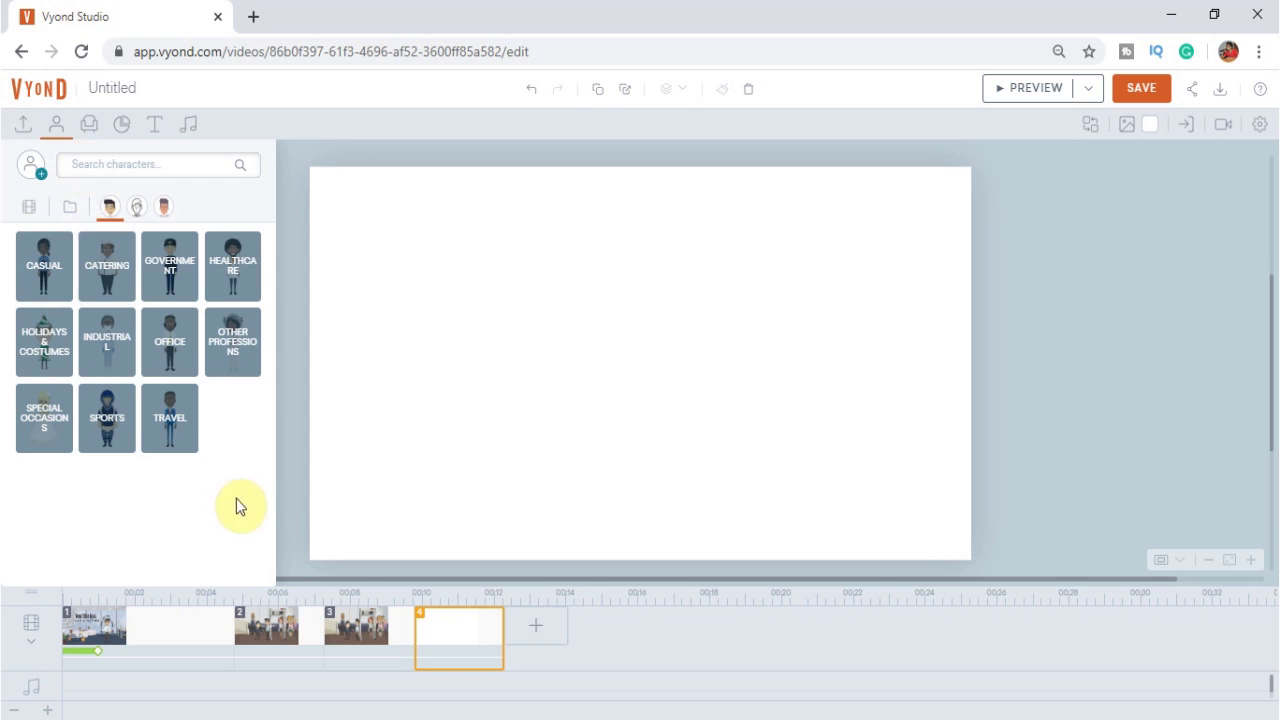
click(109, 430)
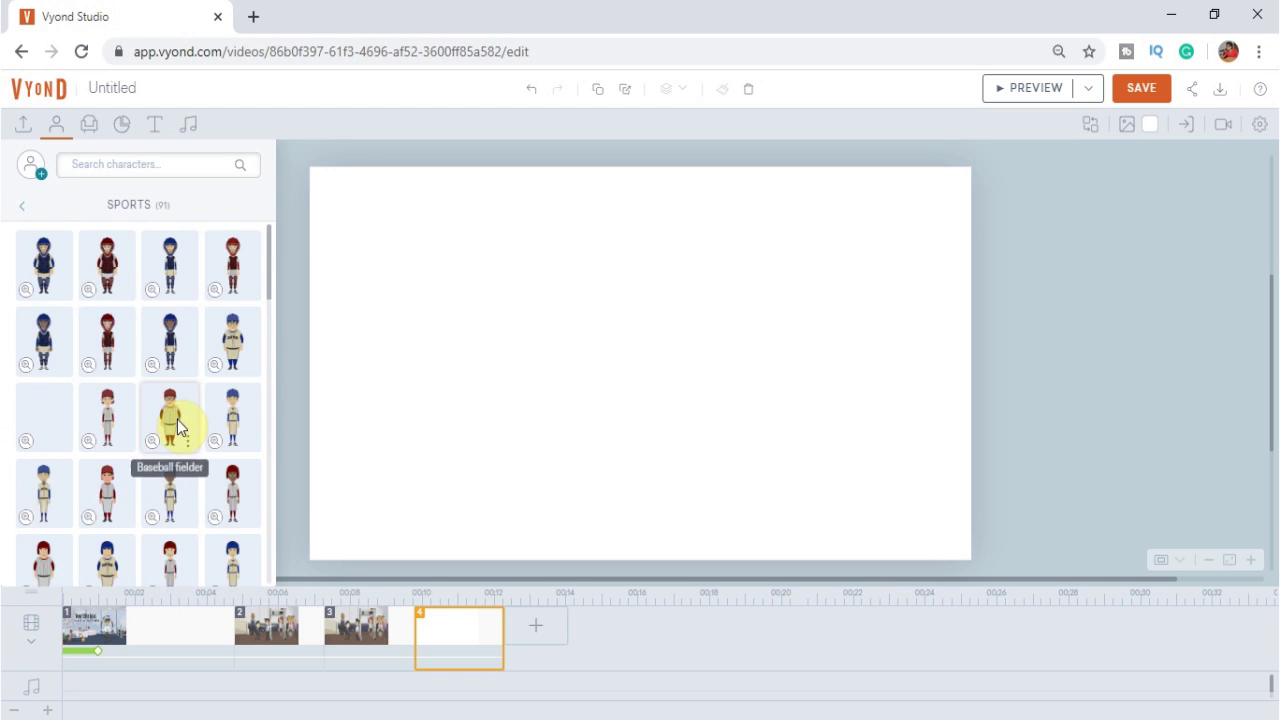
scroll(172, 430, down, 5)
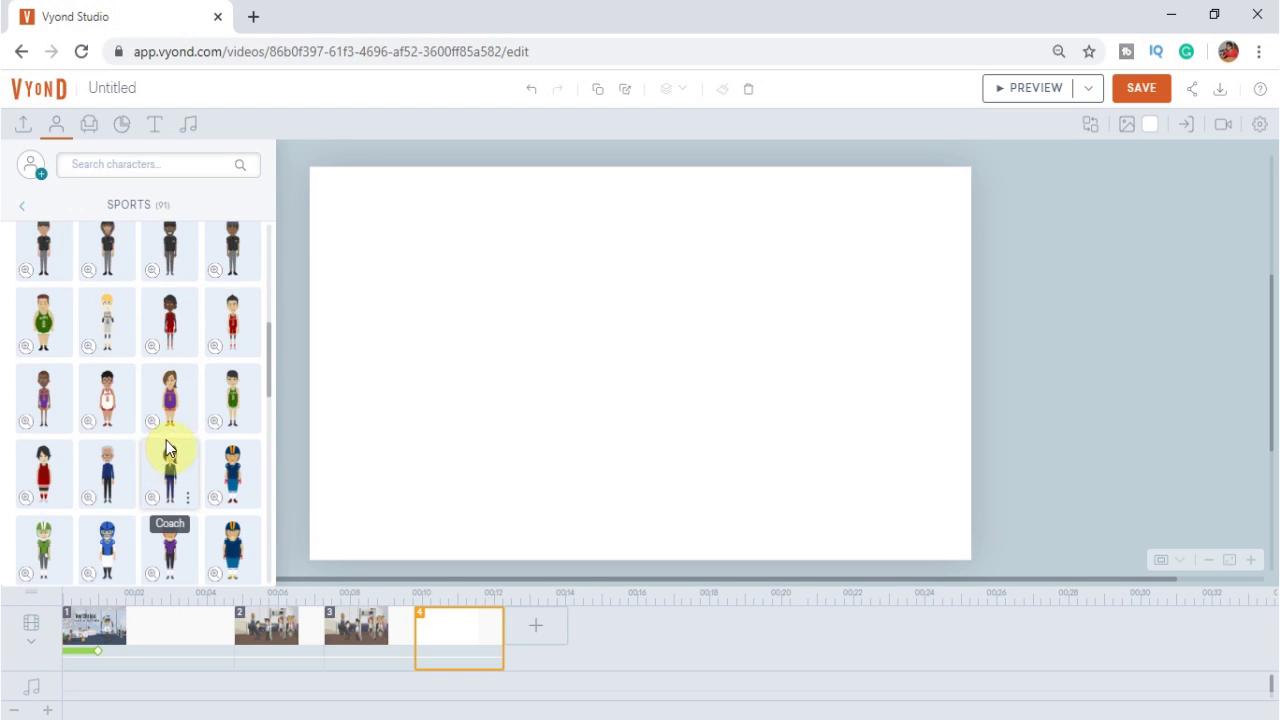
scroll(172, 445, down, 5)
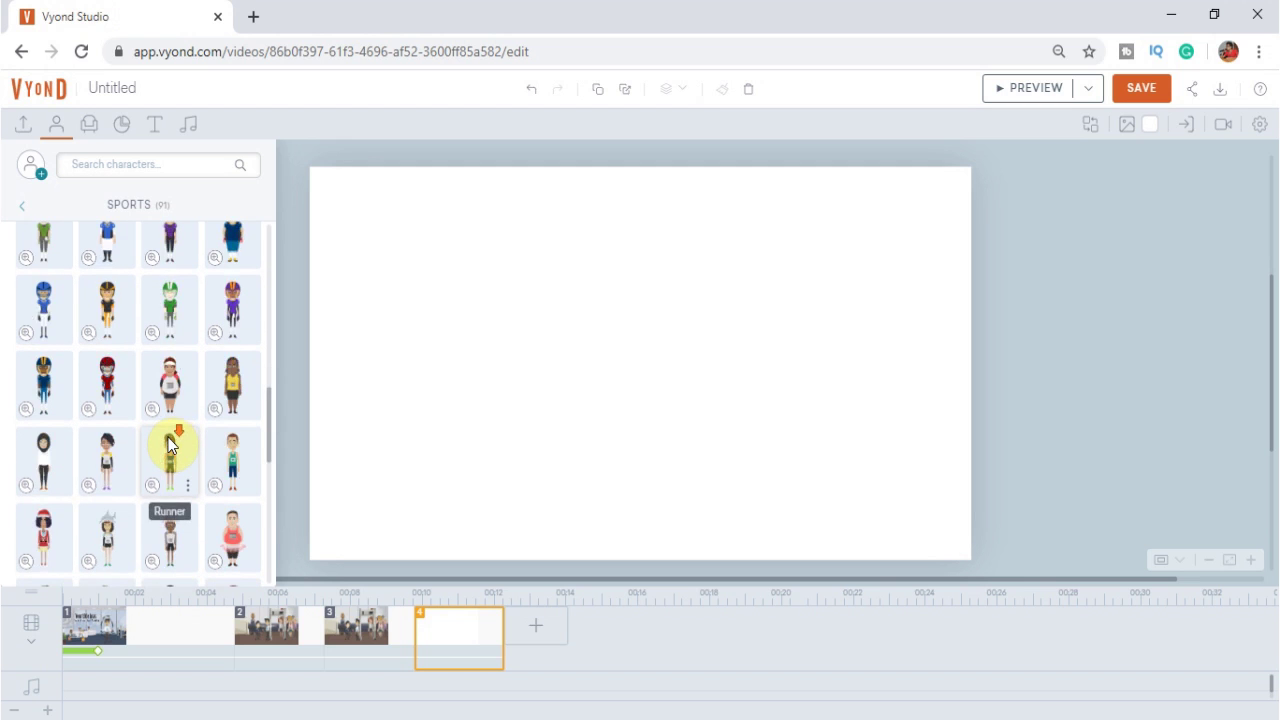
scroll(168, 437, down, 1)
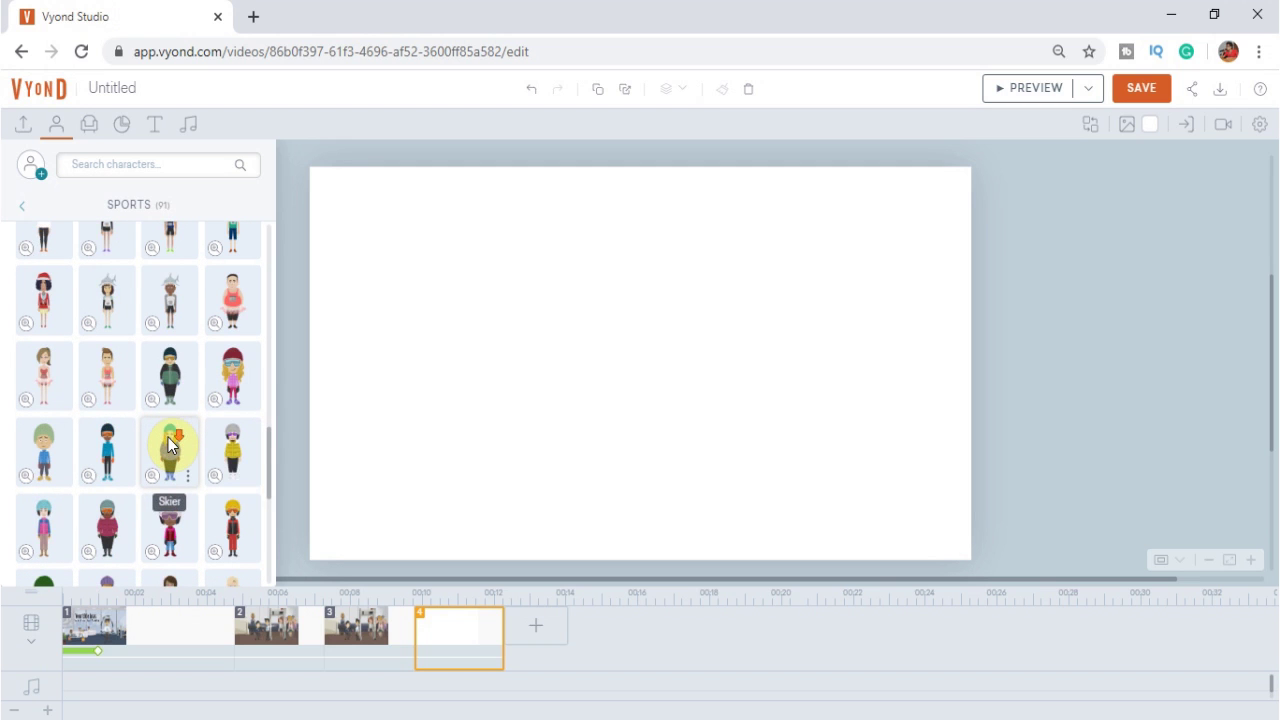
scroll(166, 440, down, 1)
scroll(165, 449, down, 2)
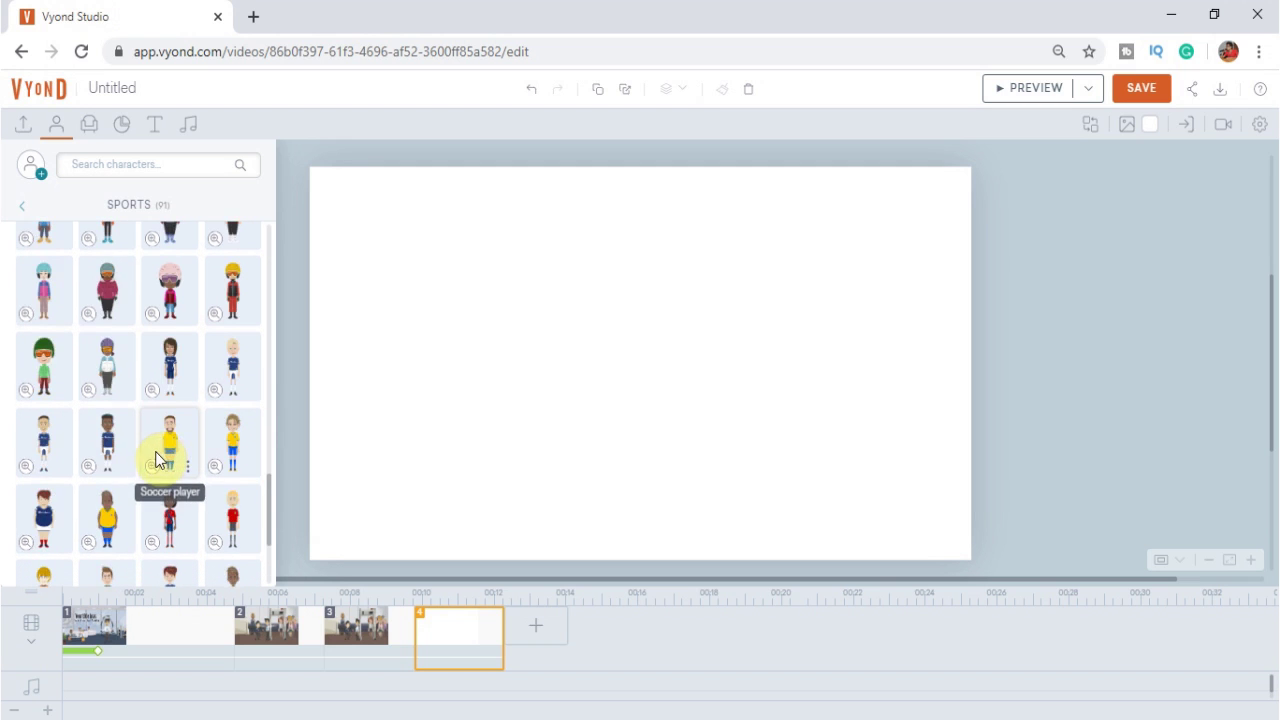
scroll(165, 430, down, 1)
click(100, 515)
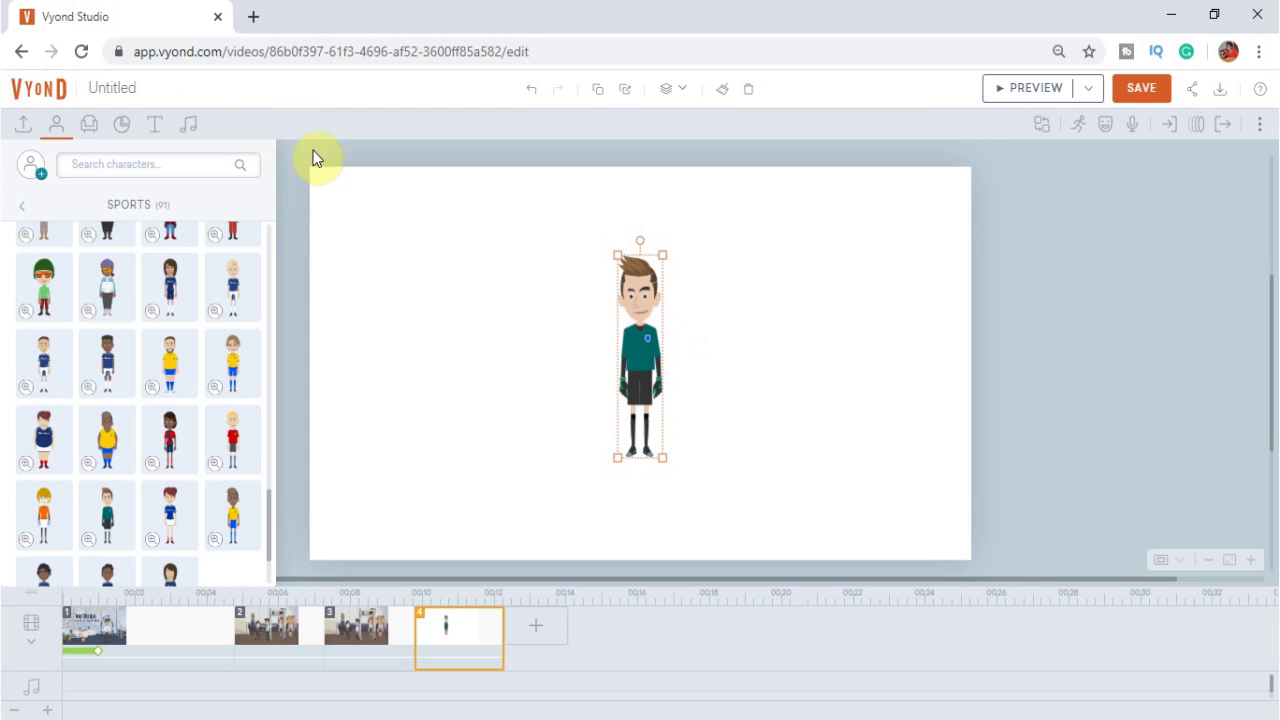
Change the goalkeeper's action to riding a galloping horse, using the search term "horse", and preview the scene.
click(1078, 128)
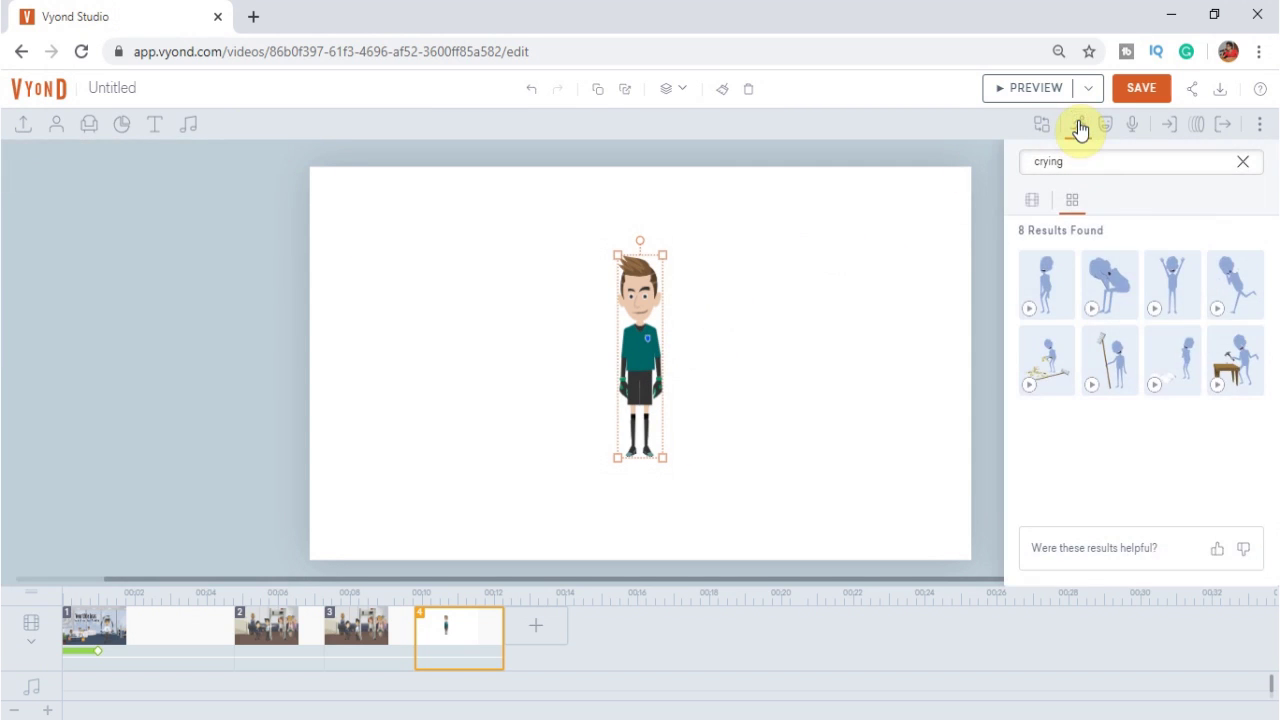
click(1245, 165)
click(1135, 172)
text(hors)
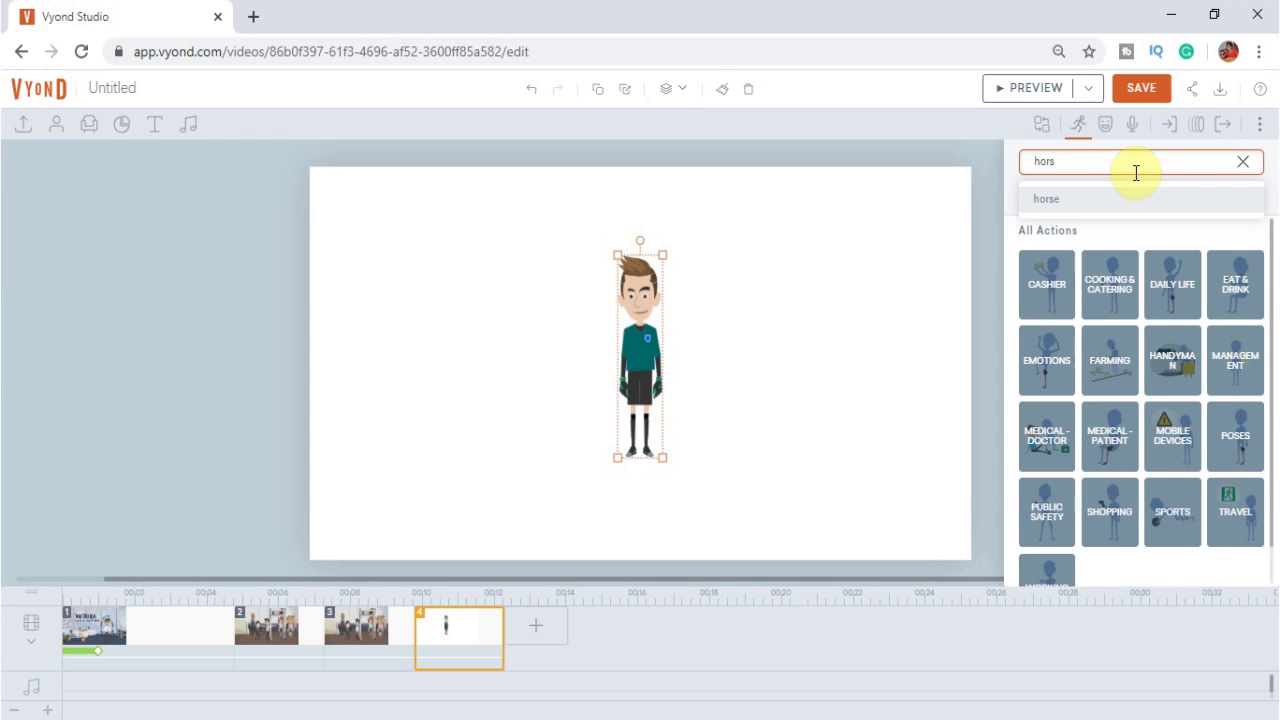
click(1065, 201)
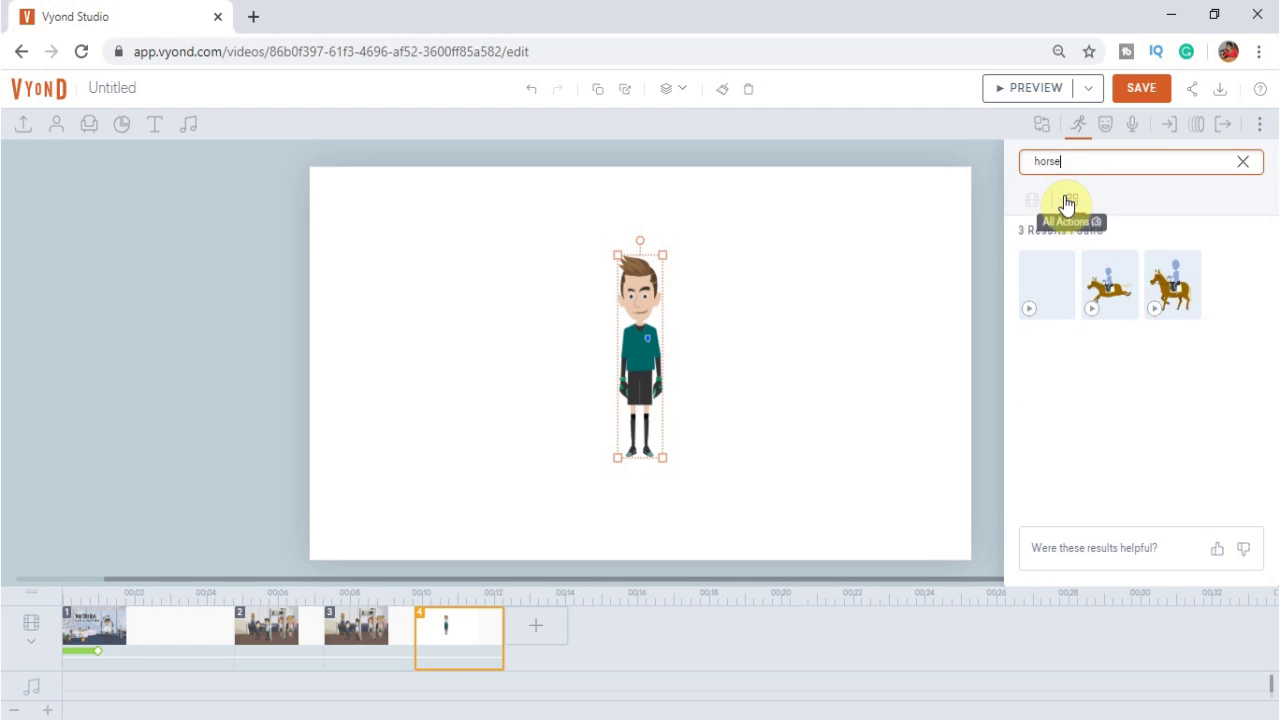
click(1112, 288)
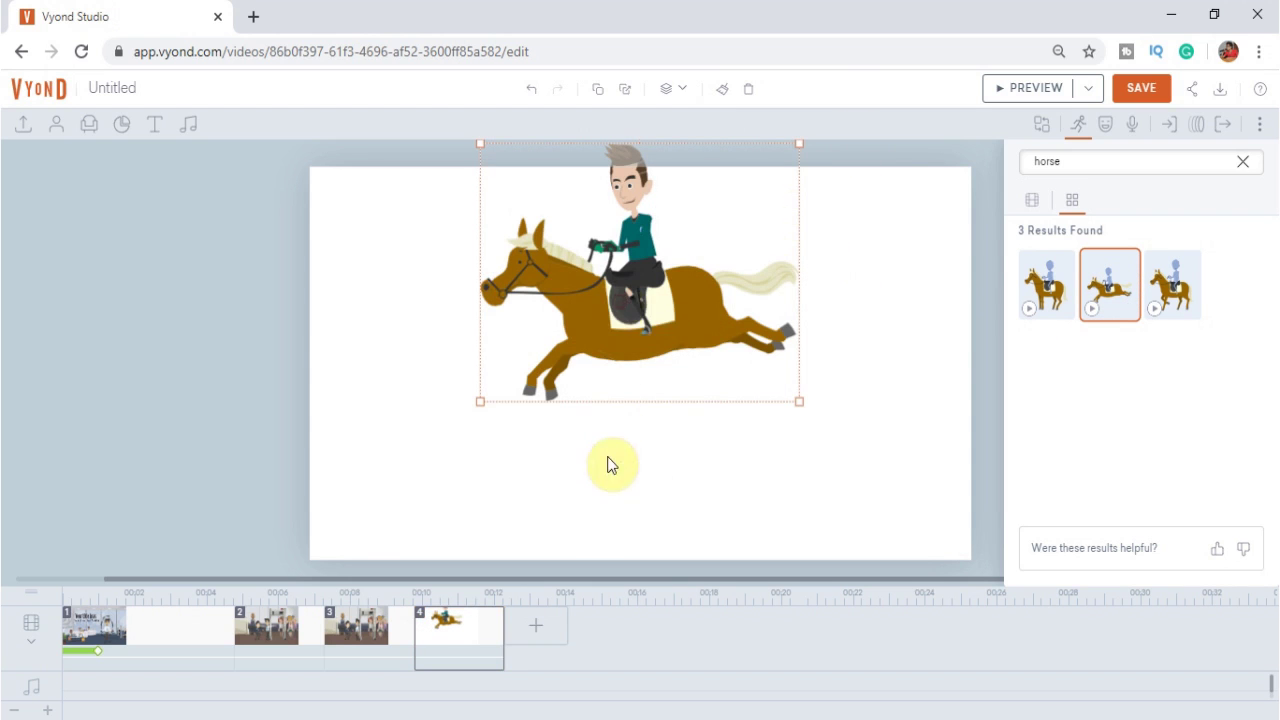
click(1031, 88)
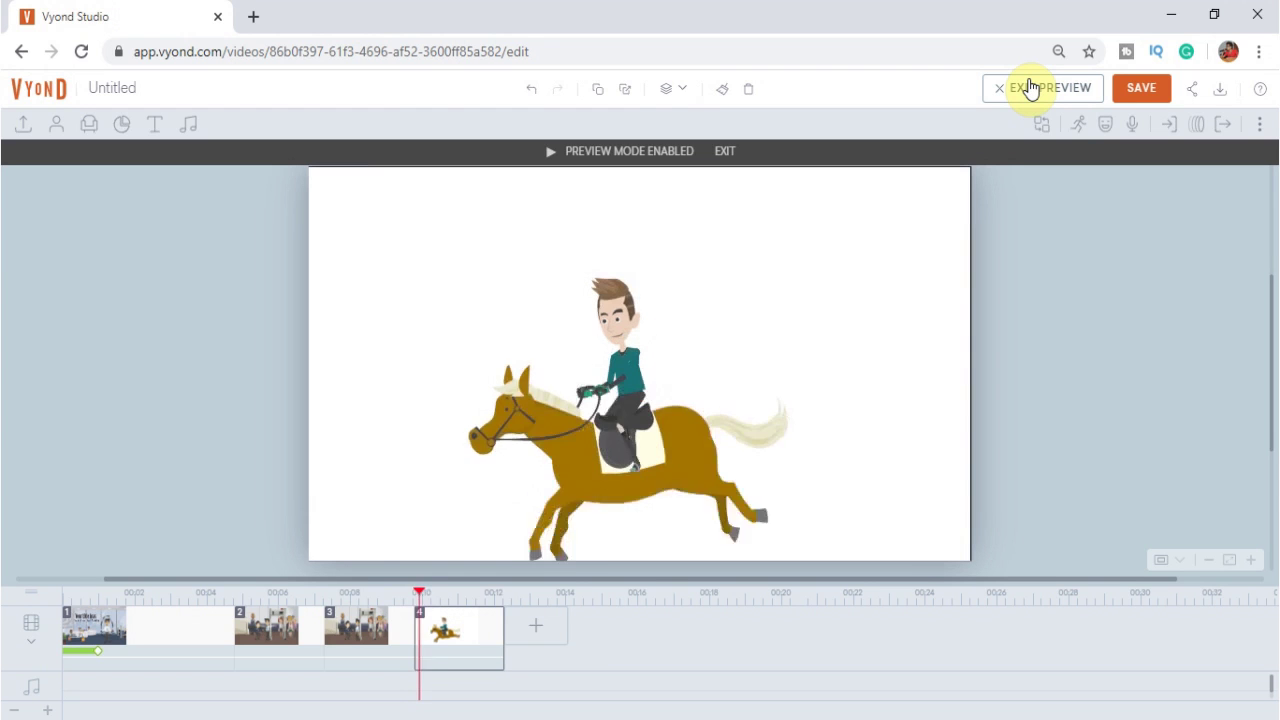
click(996, 88)
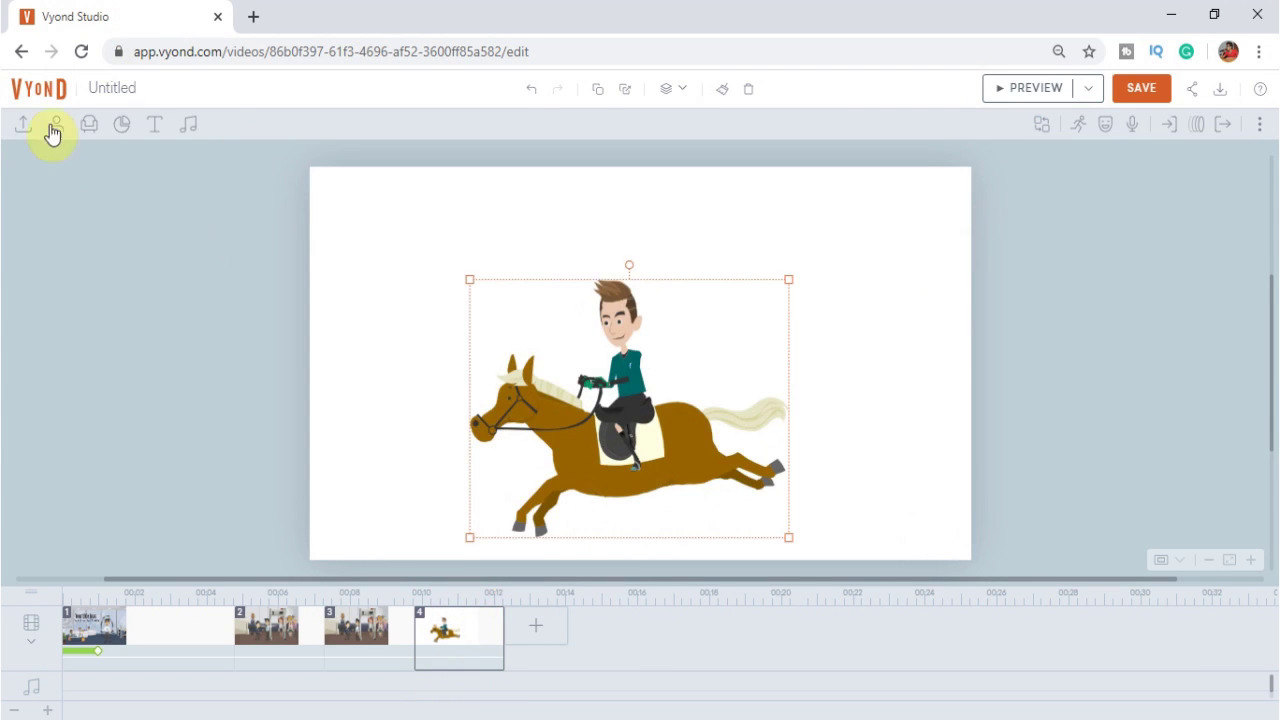
Preview the animated light-skinned hand holding a mouse, seen from the side, from the Hand Gestures props.
click(89, 132)
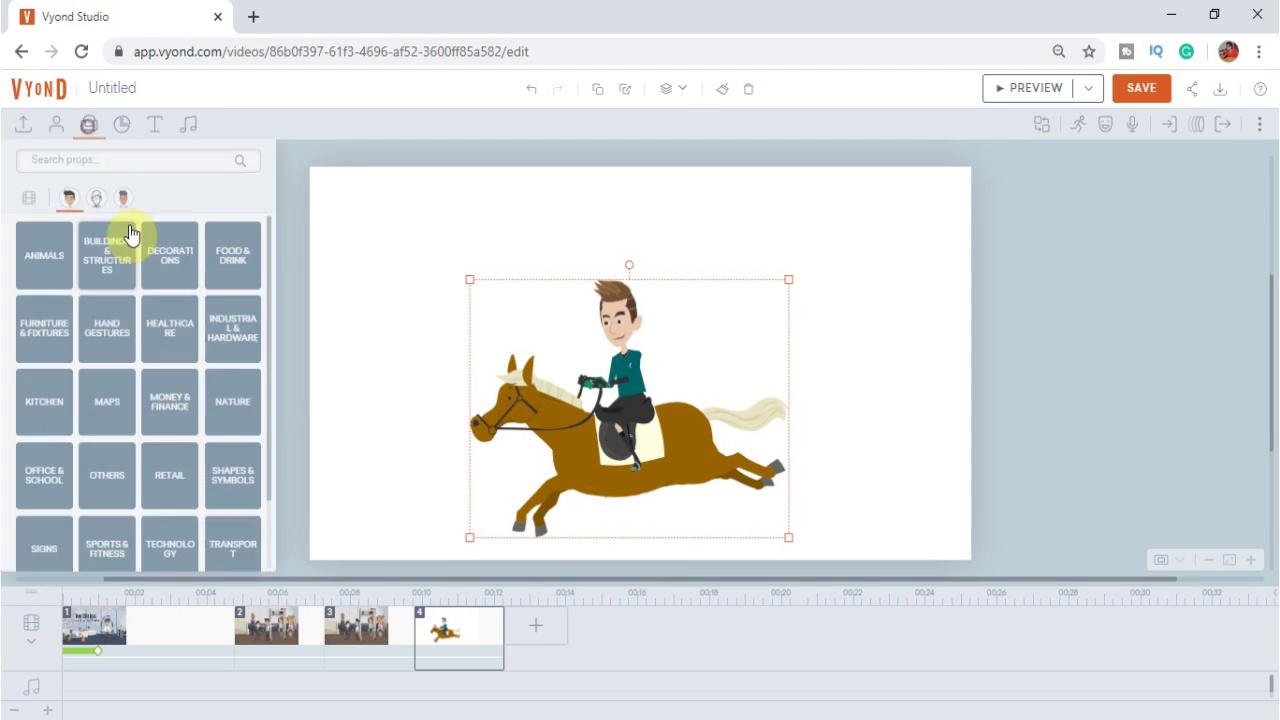
click(105, 340)
scroll(150, 410, down, 3)
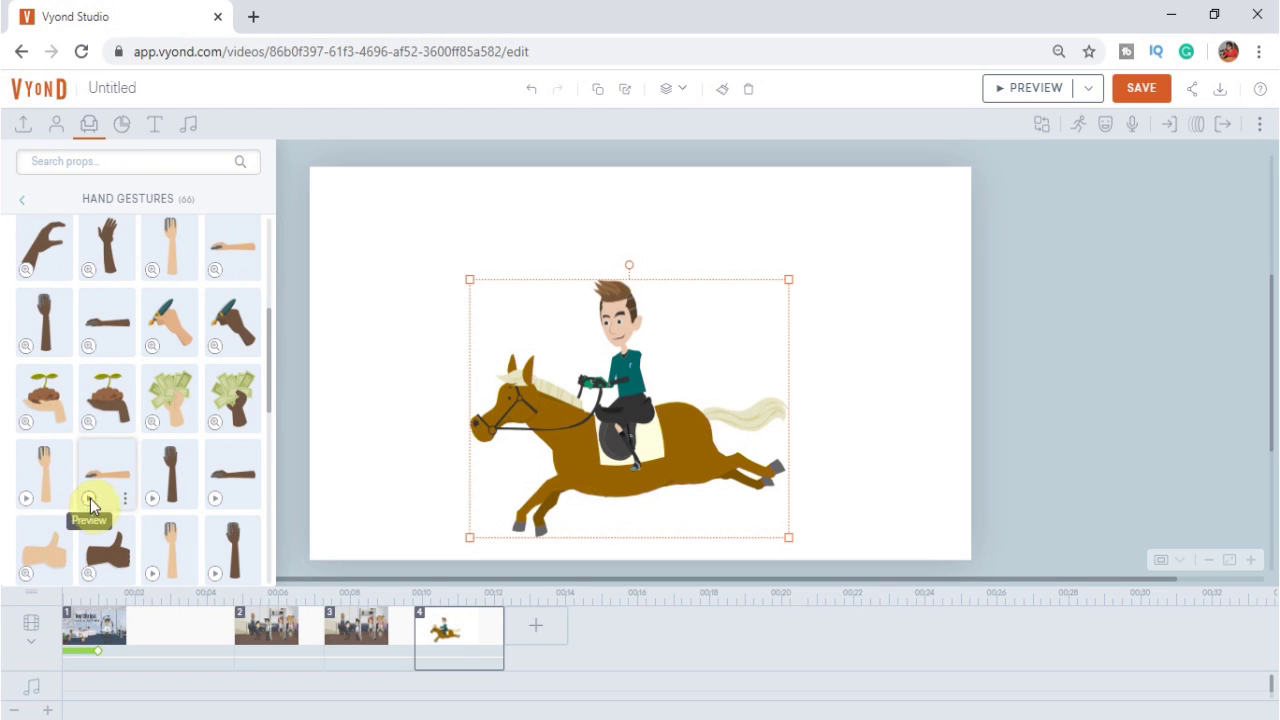
click(88, 500)
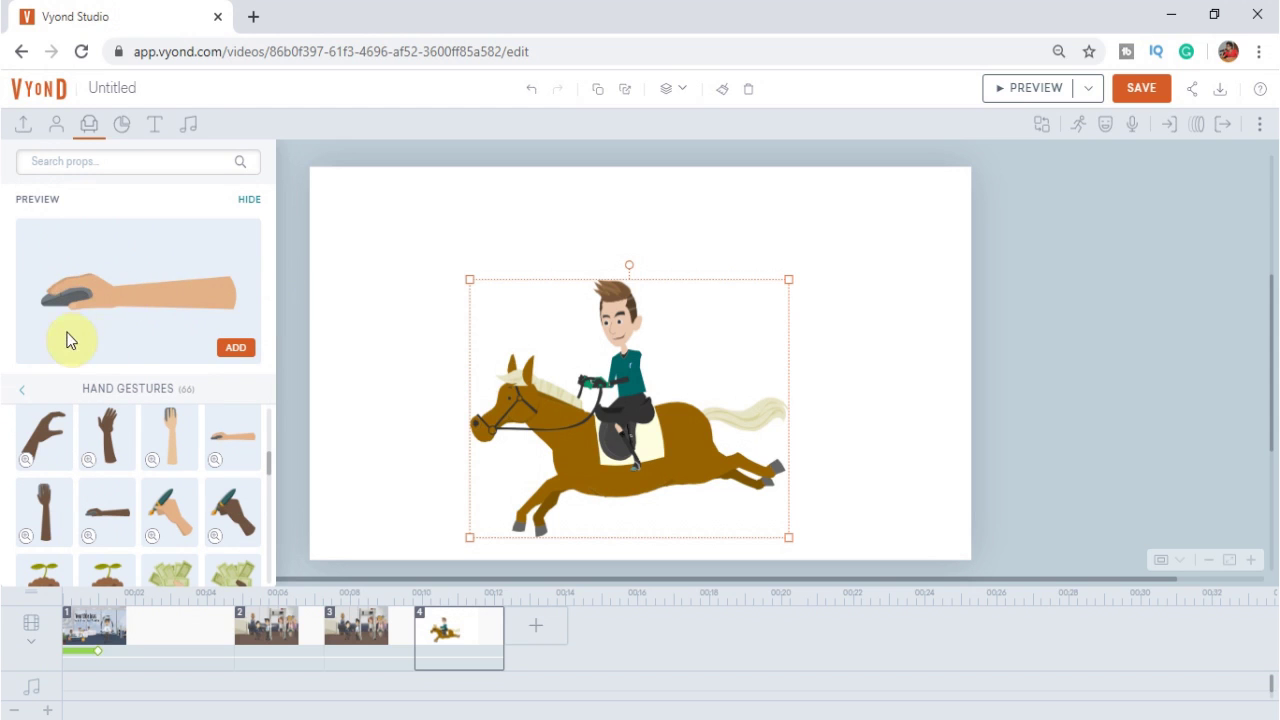
Add the hand-holding-mouse prop to the fourth scene, shrink it and place it above and to the right of the horse rider.
click(232, 352)
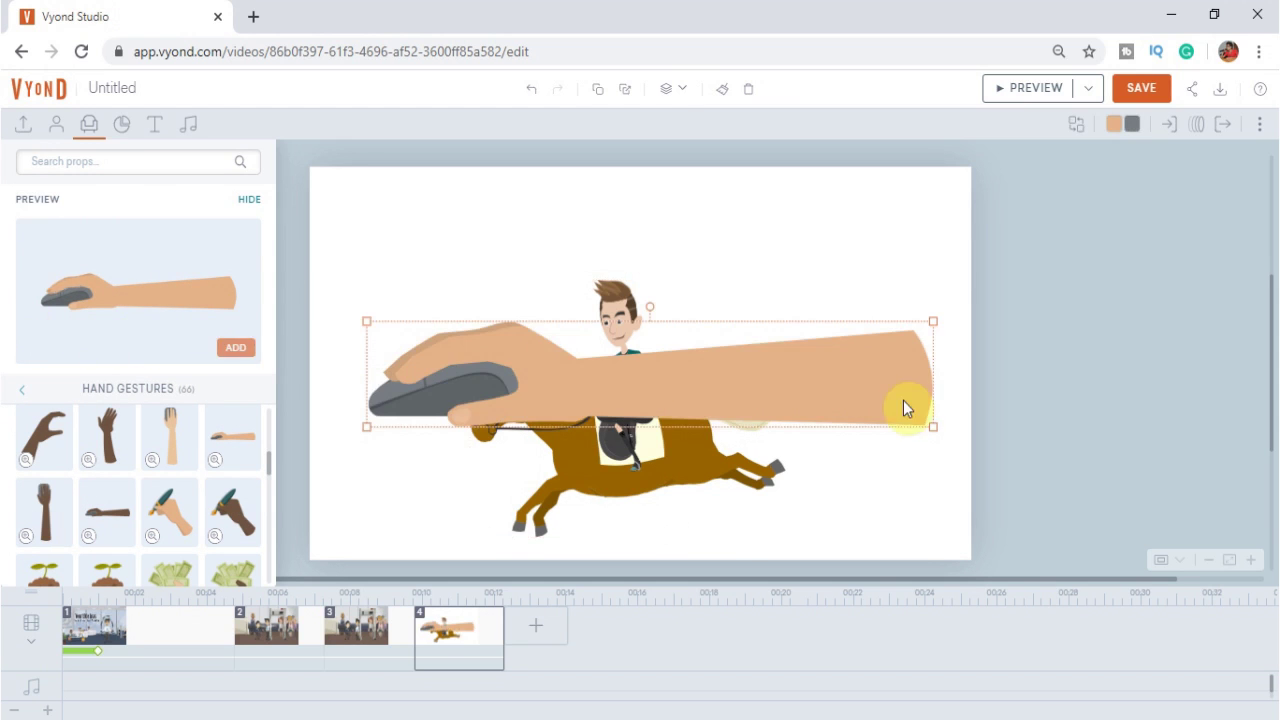
drag(823, 394, 837, 297)
drag(951, 328, 620, 243)
drag(486, 220, 808, 221)
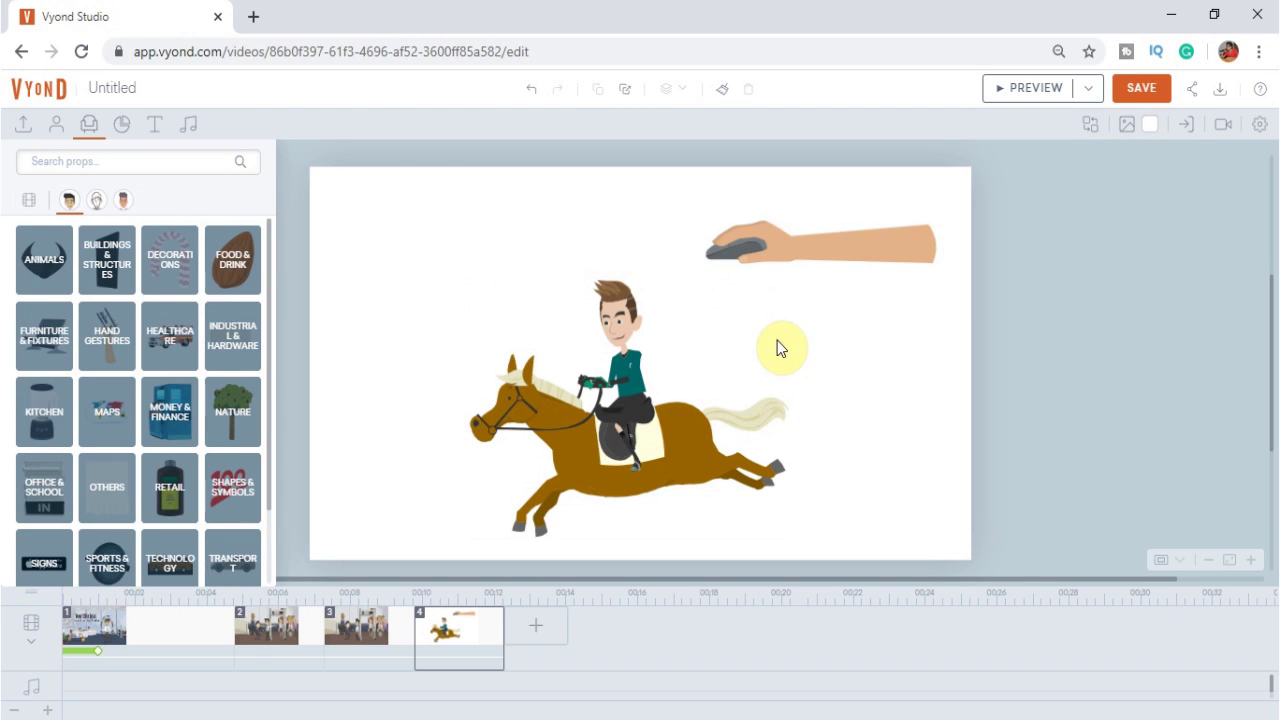
Add the striped stacked cups from the whiteboard-style Kitchen props, shrunk and placed below the hand prop in the fourth scene.
click(93, 205)
click(44, 412)
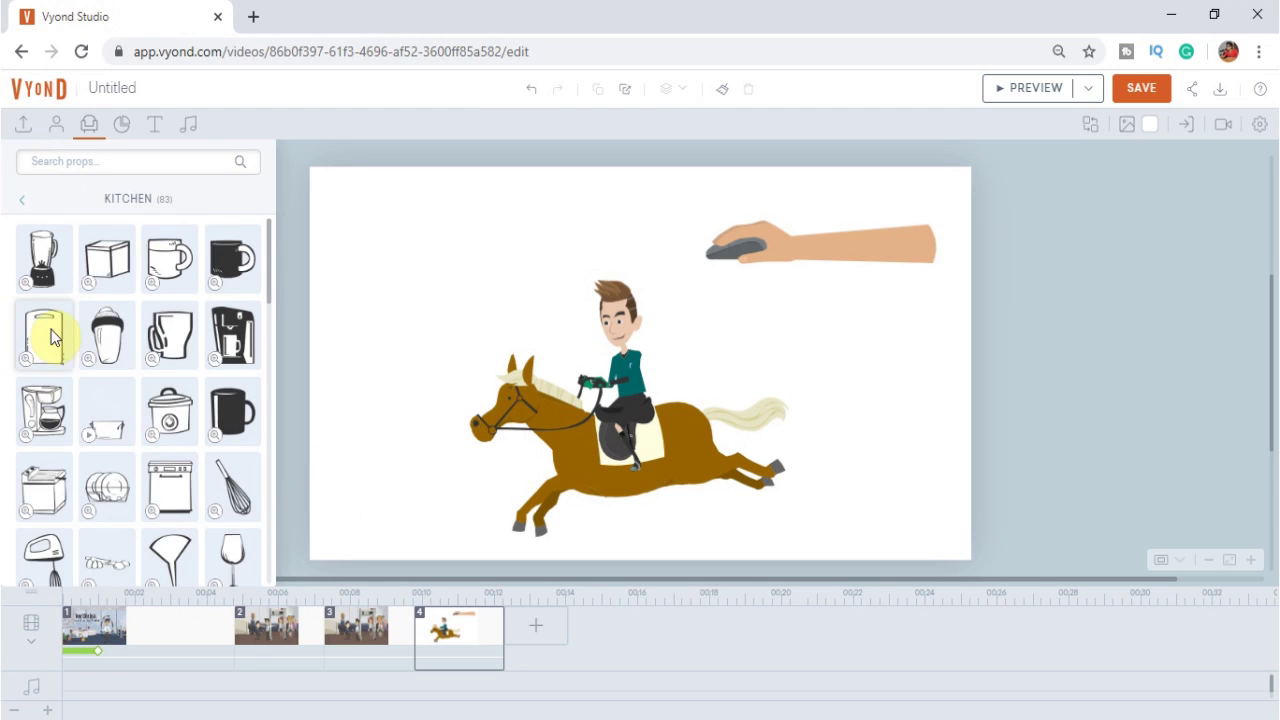
scroll(94, 457, down, 10)
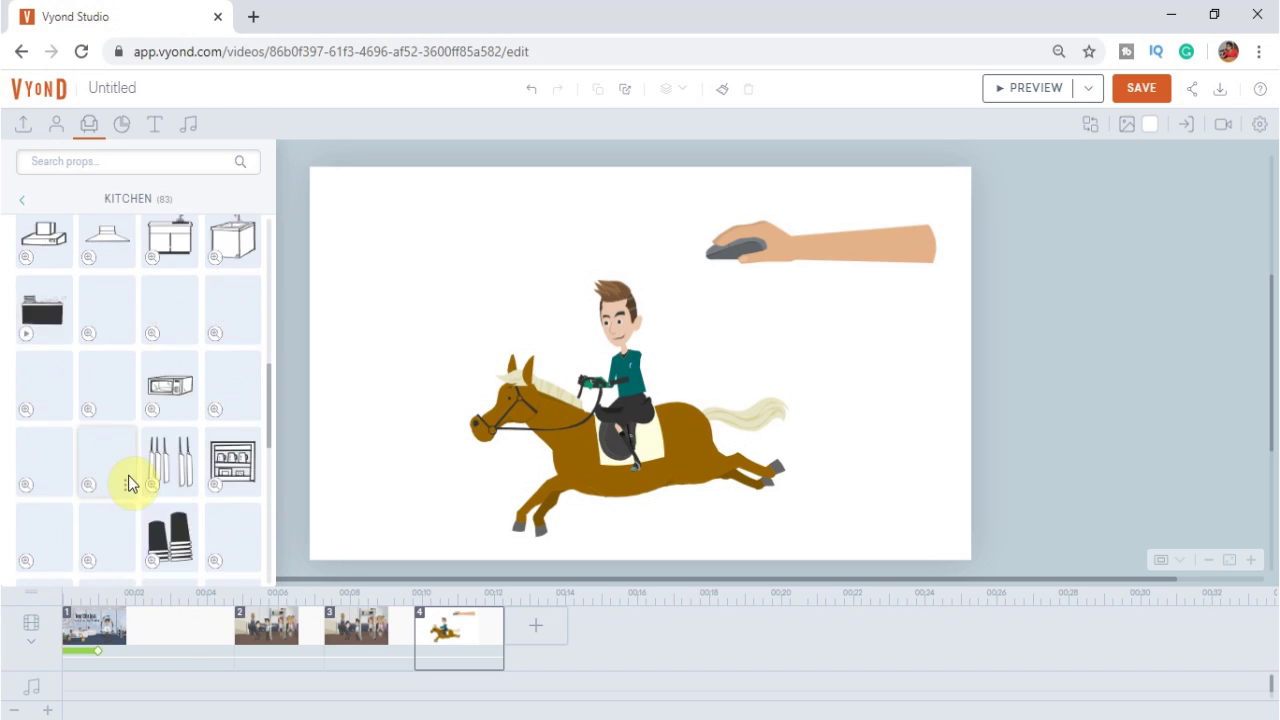
scroll(128, 484, down, 3)
scroll(110, 460, down, 10)
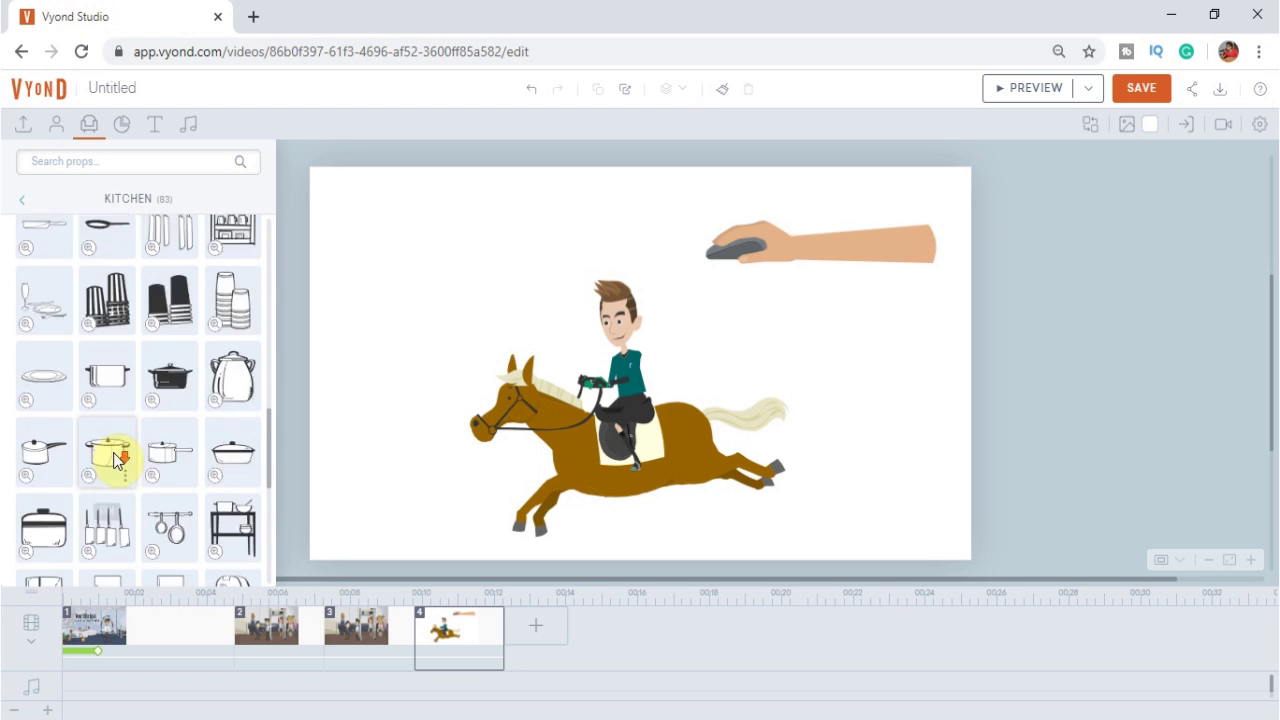
scroll(113, 460, up, 5)
click(120, 266)
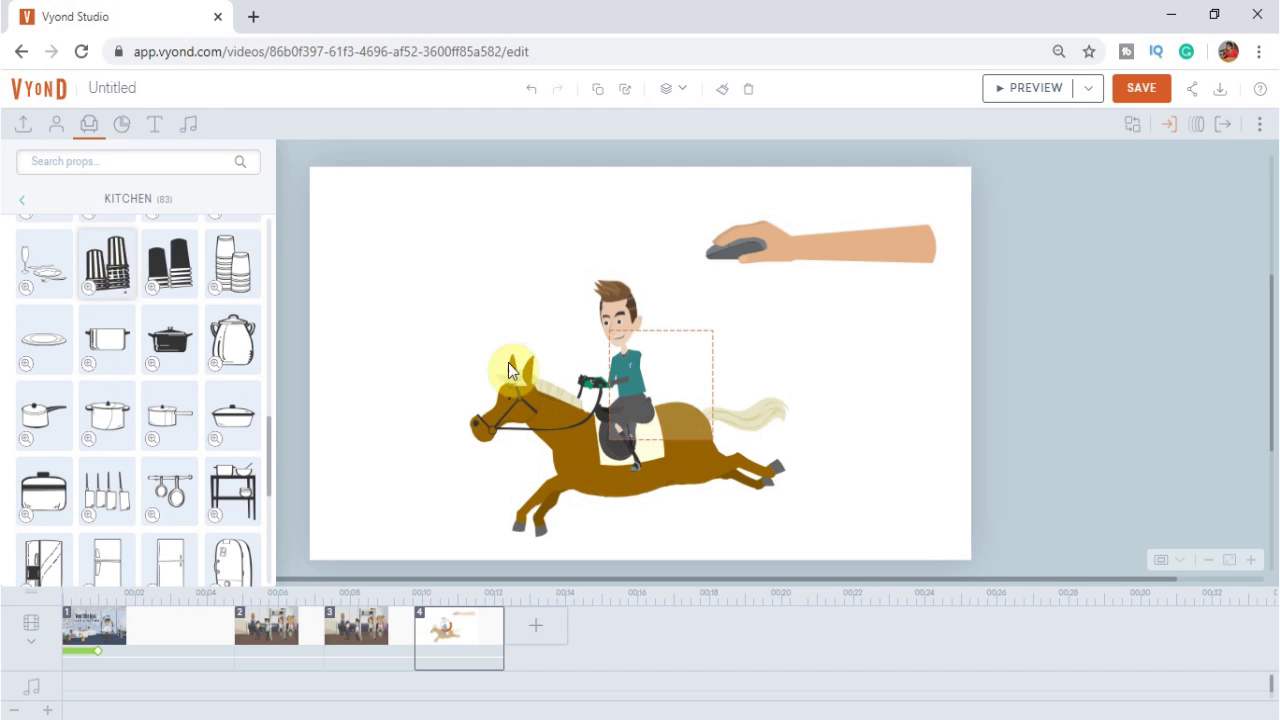
drag(666, 371, 747, 355)
drag(827, 342, 857, 330)
click(22, 199)
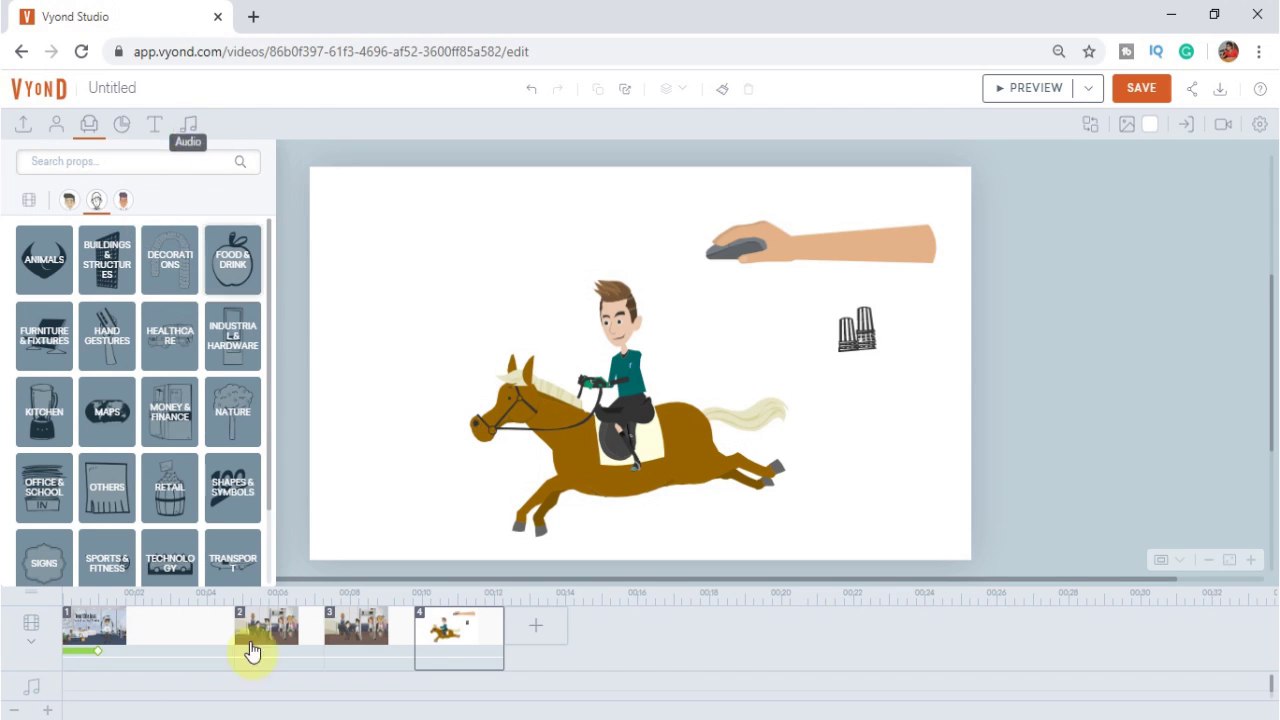
Add the imported audio file ggggg.mp3 to the video's audio timeline.
click(22, 123)
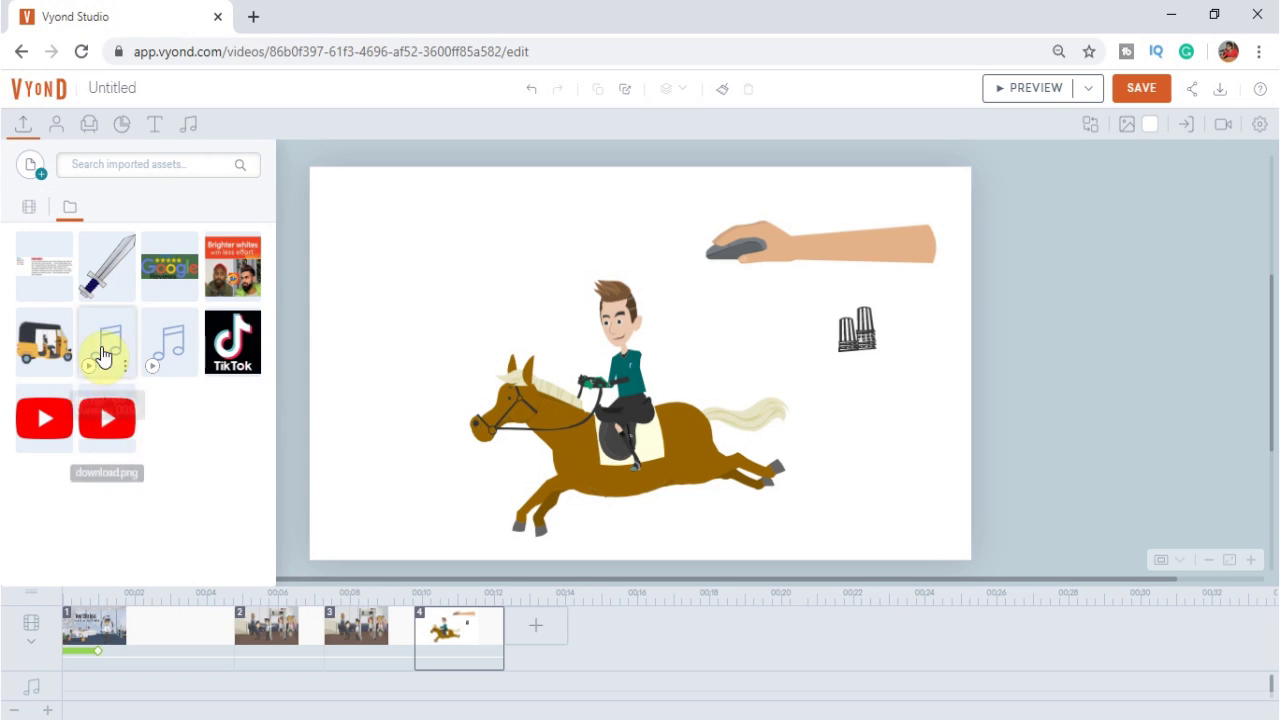
mouse_move(101, 390)
mouse_down()
mouse_move(83, 688)
mouse_move(141, 701)
mouse_up()
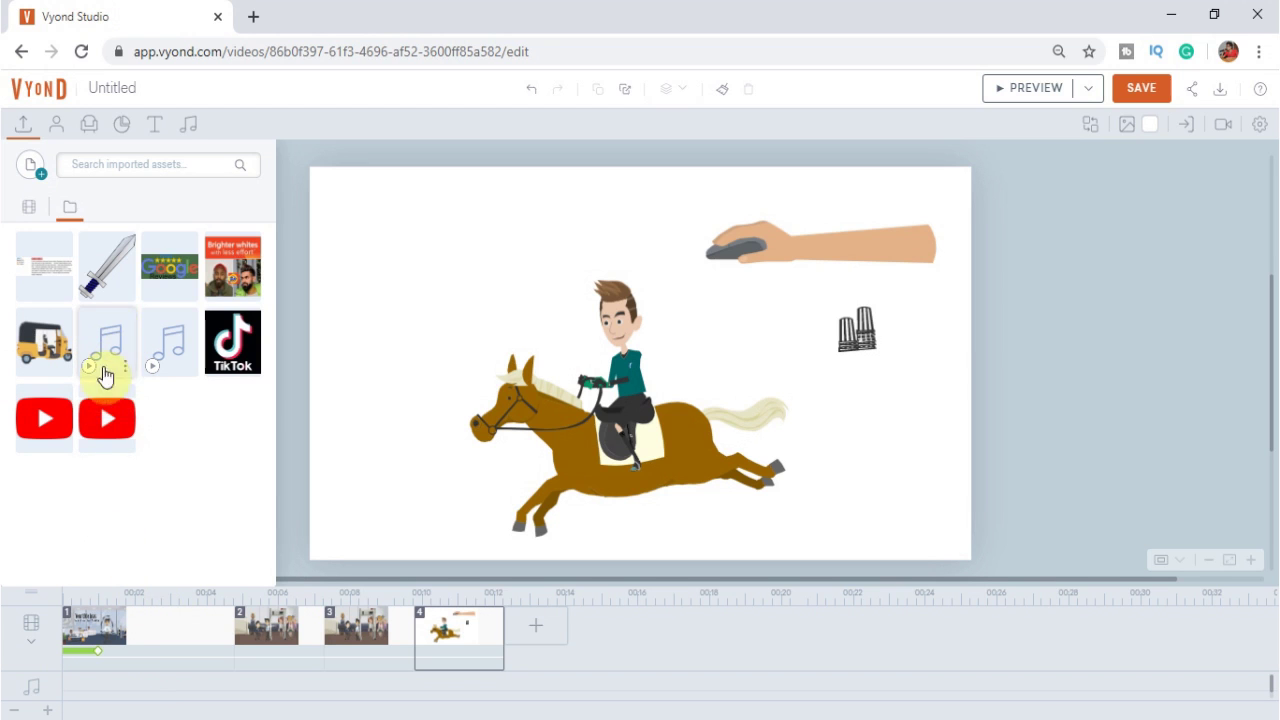
click(106, 330)
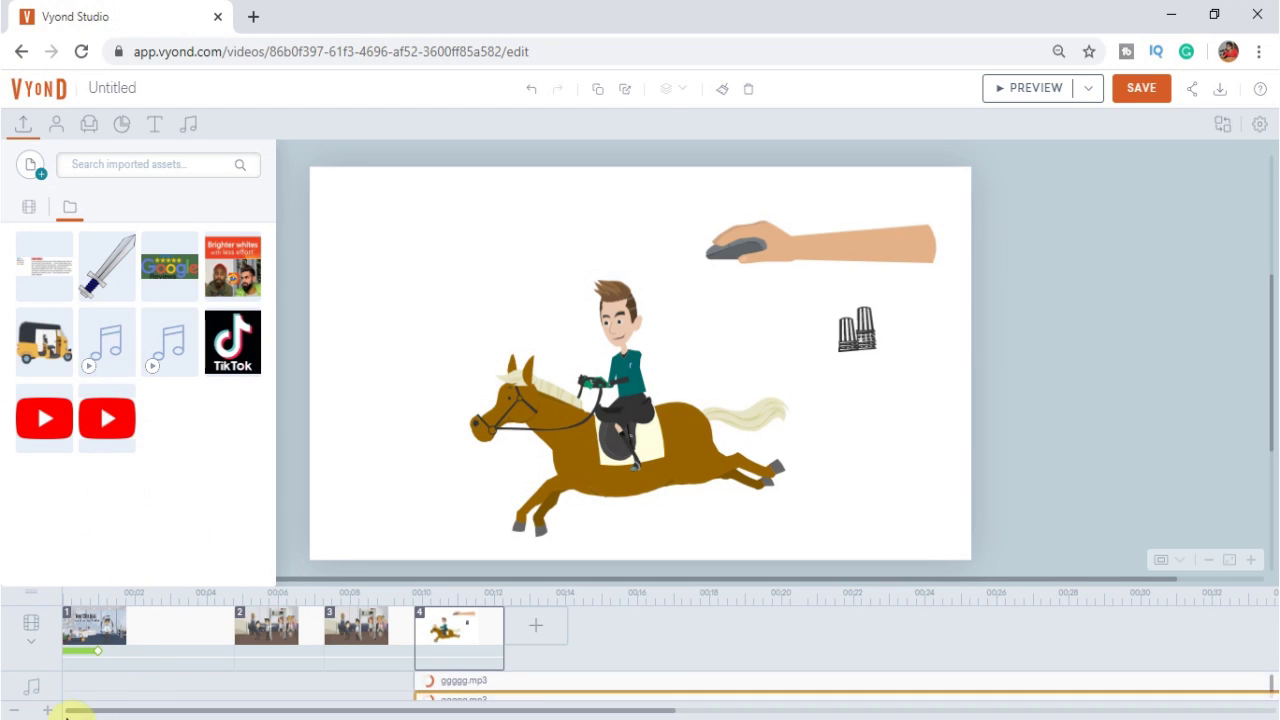
Move one ggggg.mp3 track to the start of the timeline and delete its duplicate under the fourth scene.
click(495, 684)
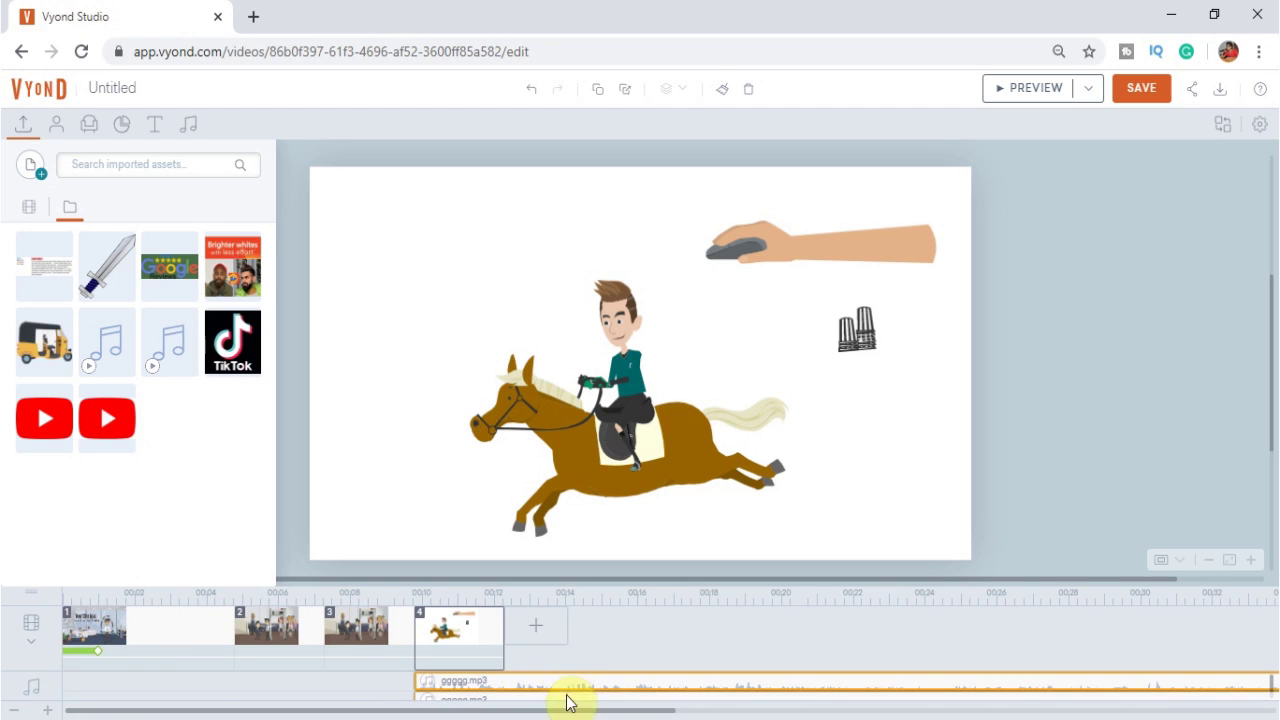
drag(482, 683, 129, 686)
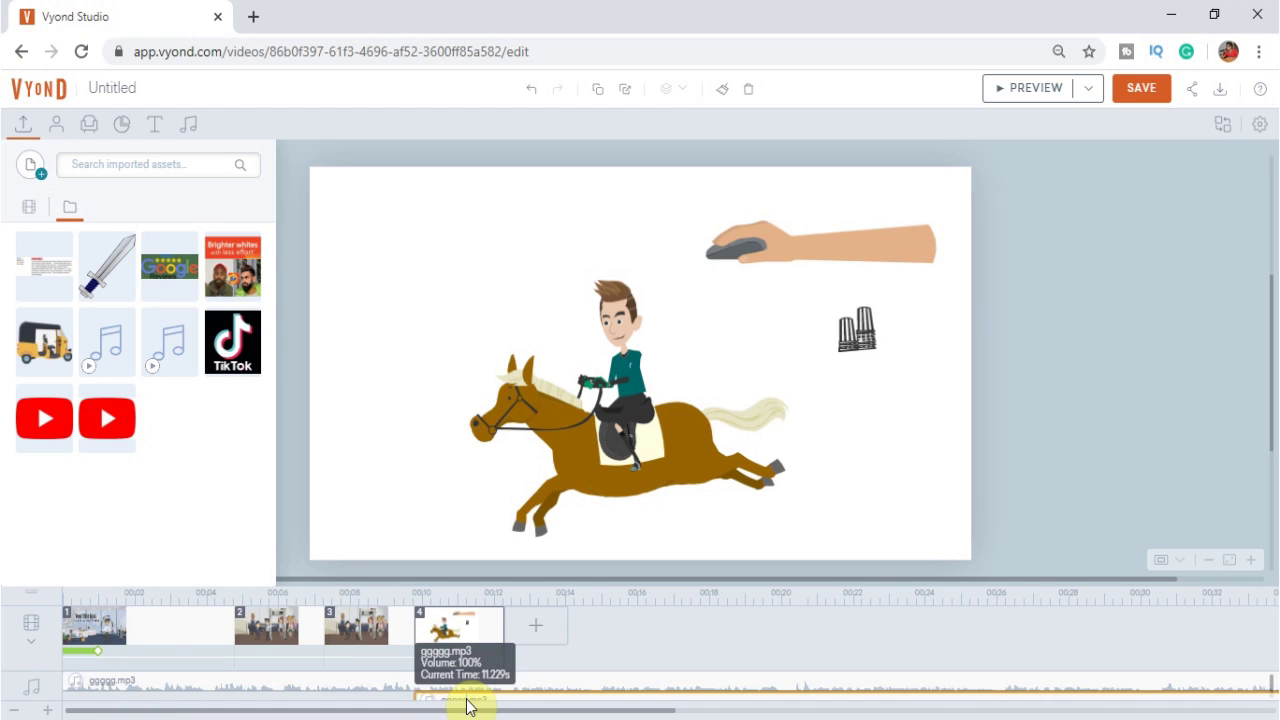
click(470, 706)
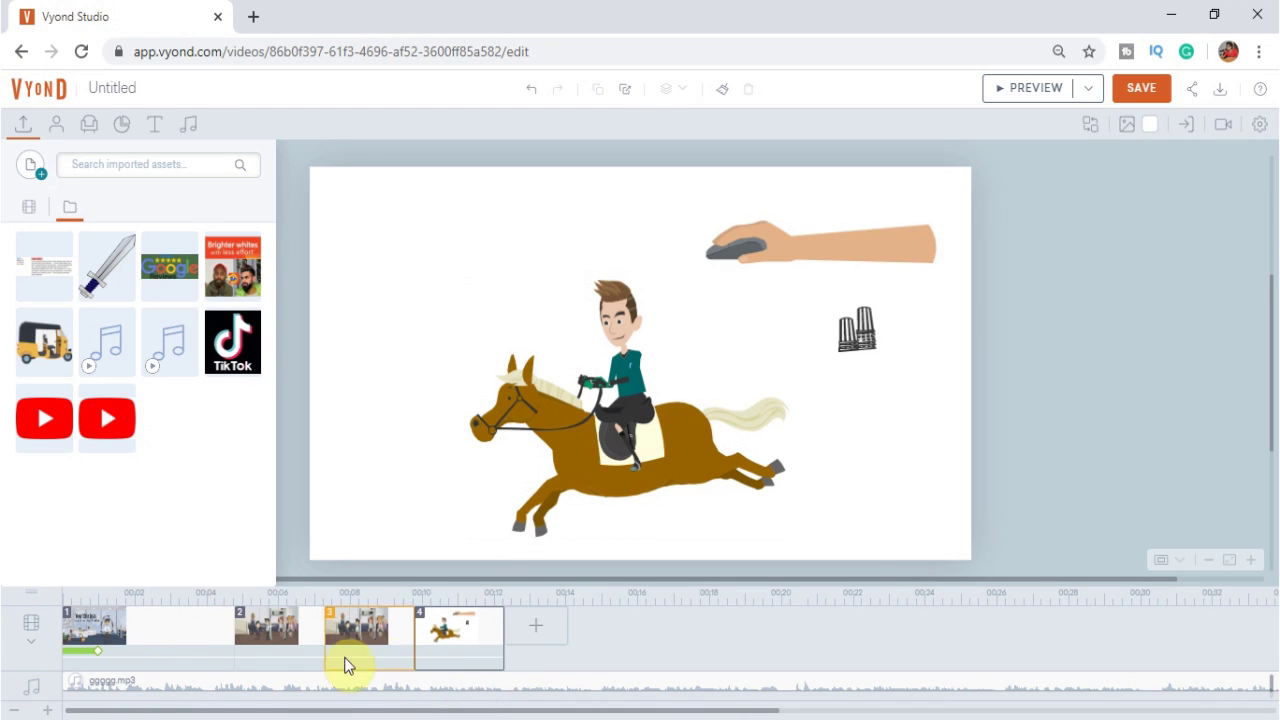
Lengthen the fourth scene to 7.5 s, the third to about 5.6 s and the second to about 4 s.
drag(500, 658, 683, 660)
drag(416, 666, 528, 654)
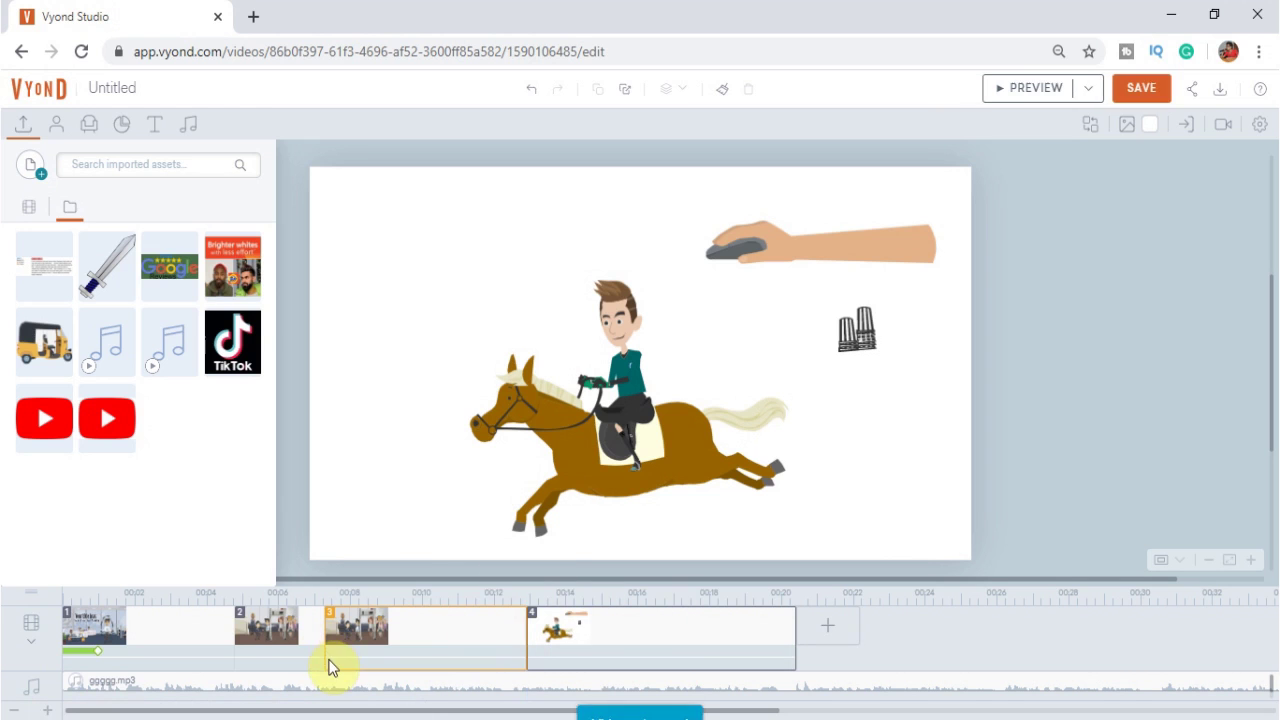
drag(325, 656, 374, 657)
Add a motion path to the horse rider in the fourth scene.
click(600, 425)
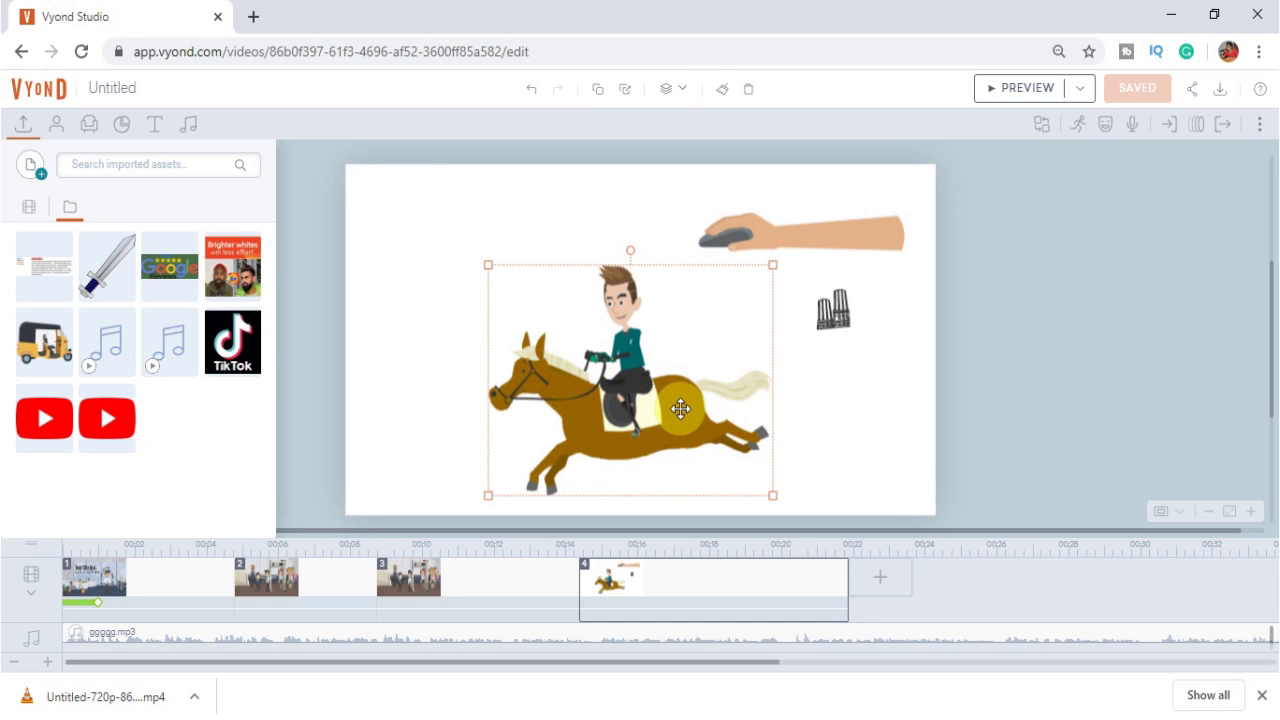
click(1198, 128)
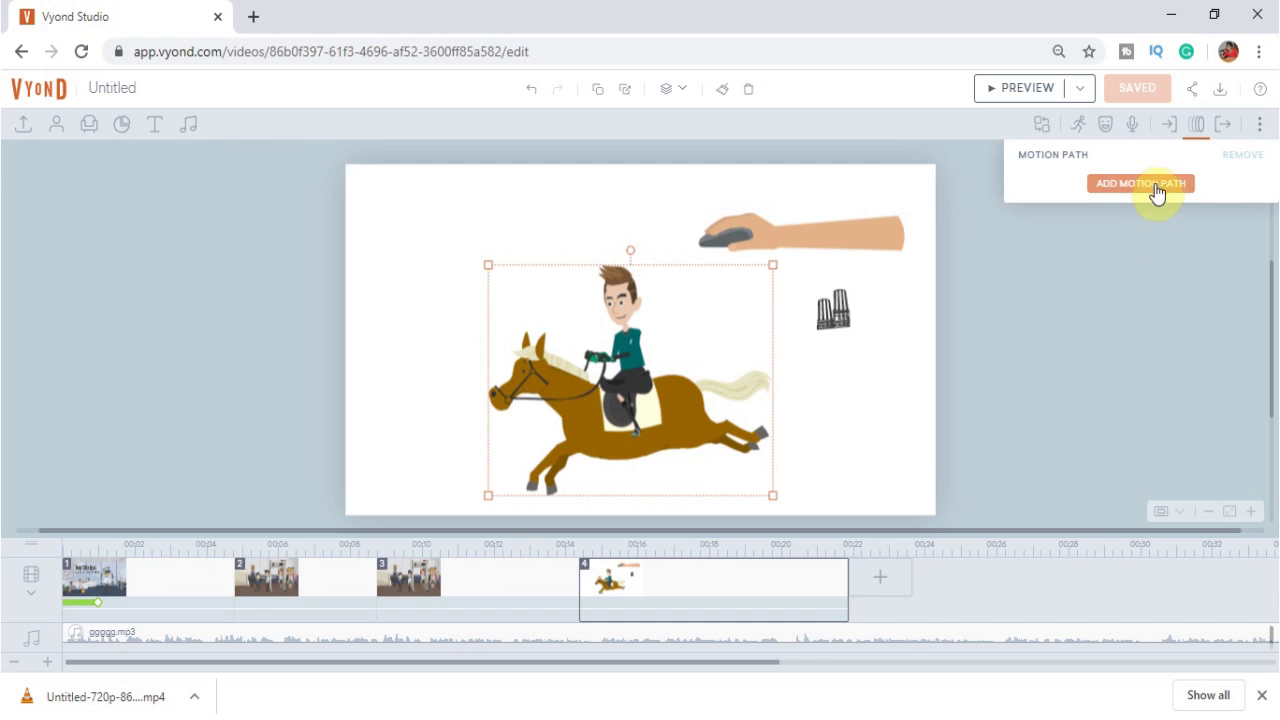
click(1140, 183)
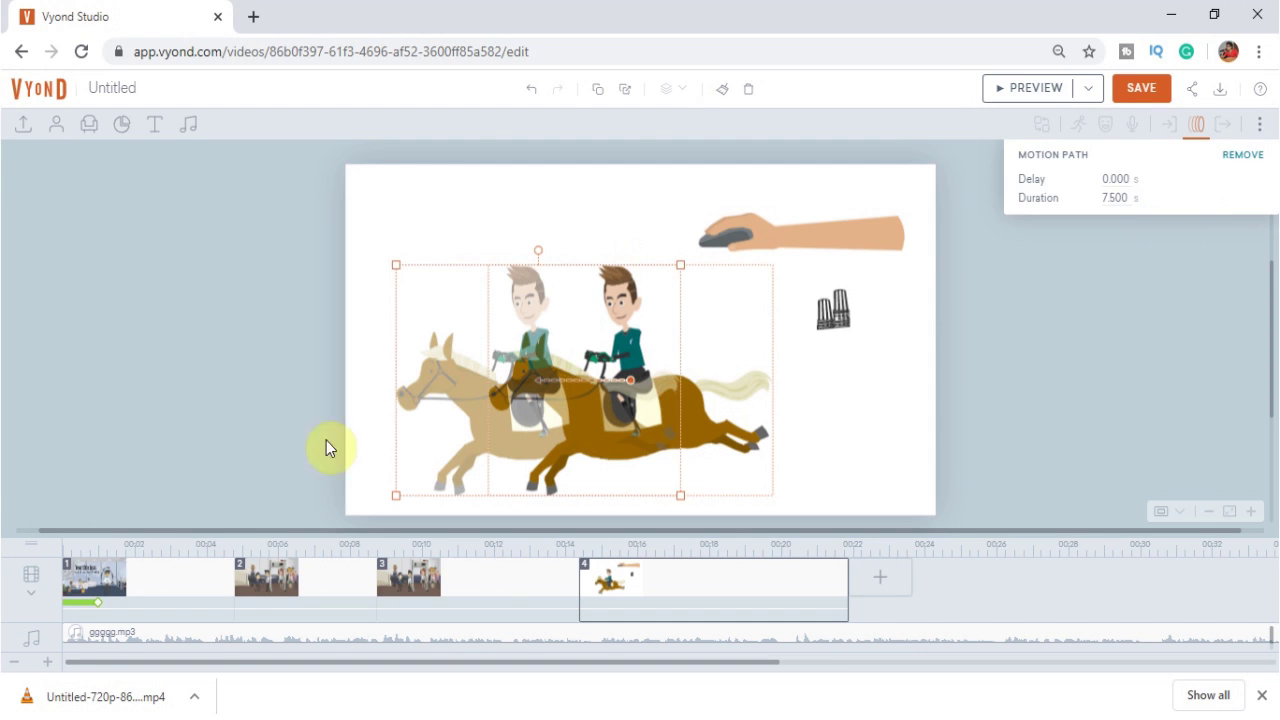
click(439, 404)
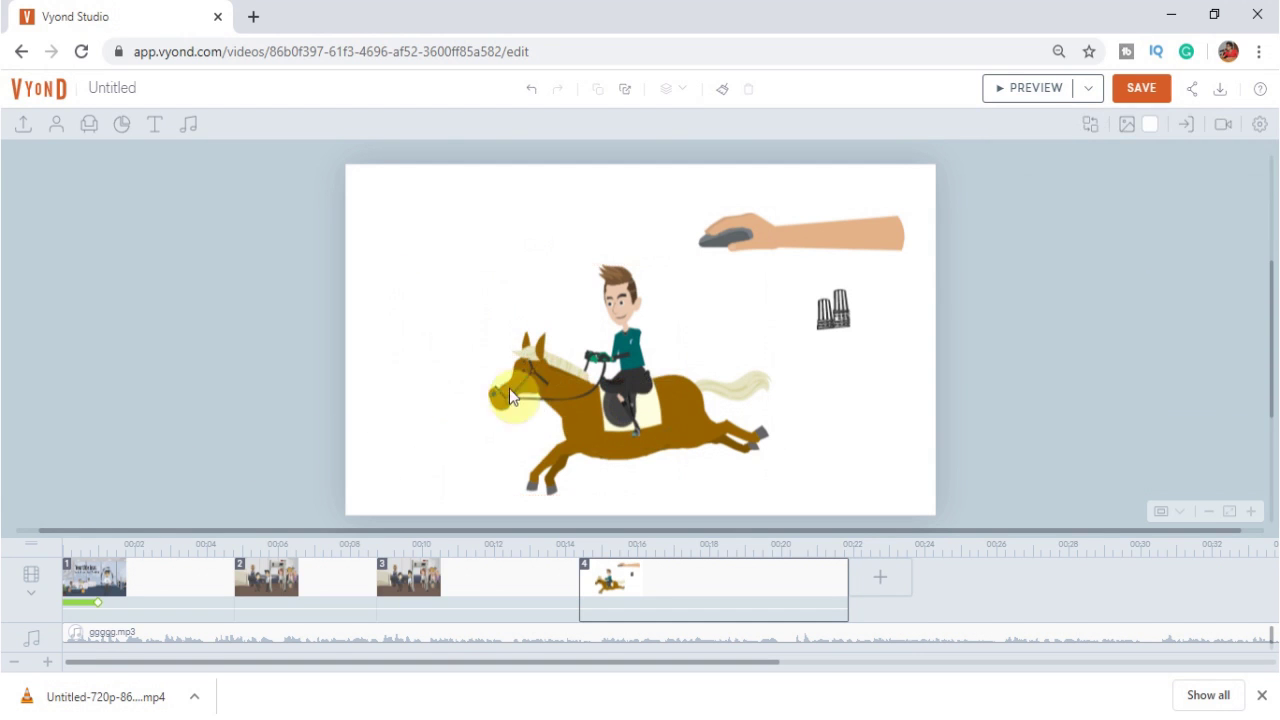
Extend the horse rider's motion path horizontally so its end position lies mostly beyond the scene's left edge.
click(689, 420)
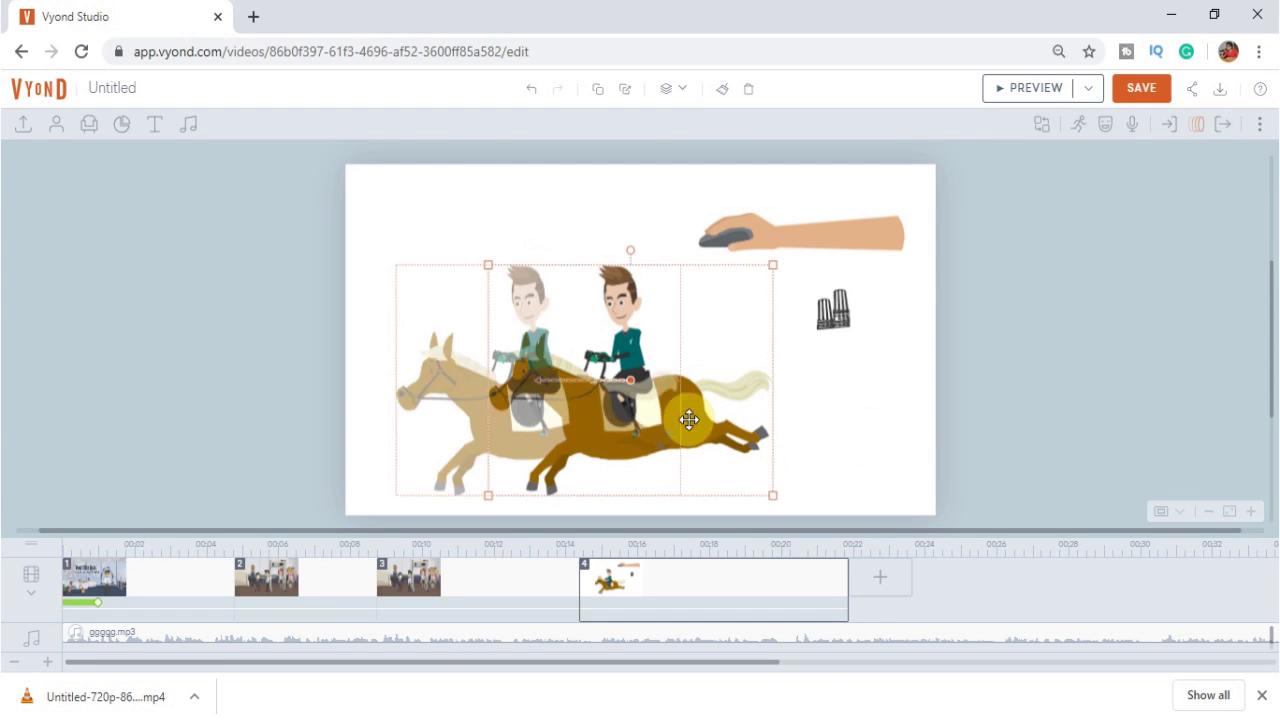
click(445, 404)
click(452, 378)
drag(417, 379, 225, 376)
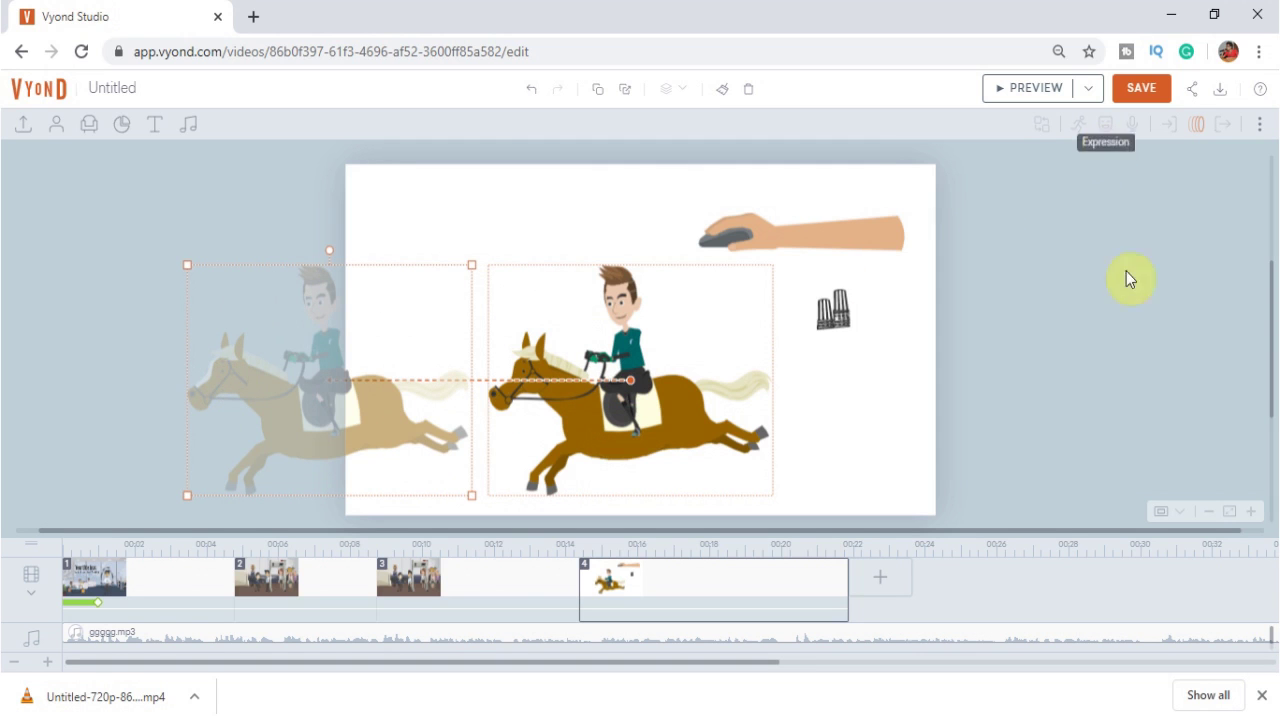
click(878, 437)
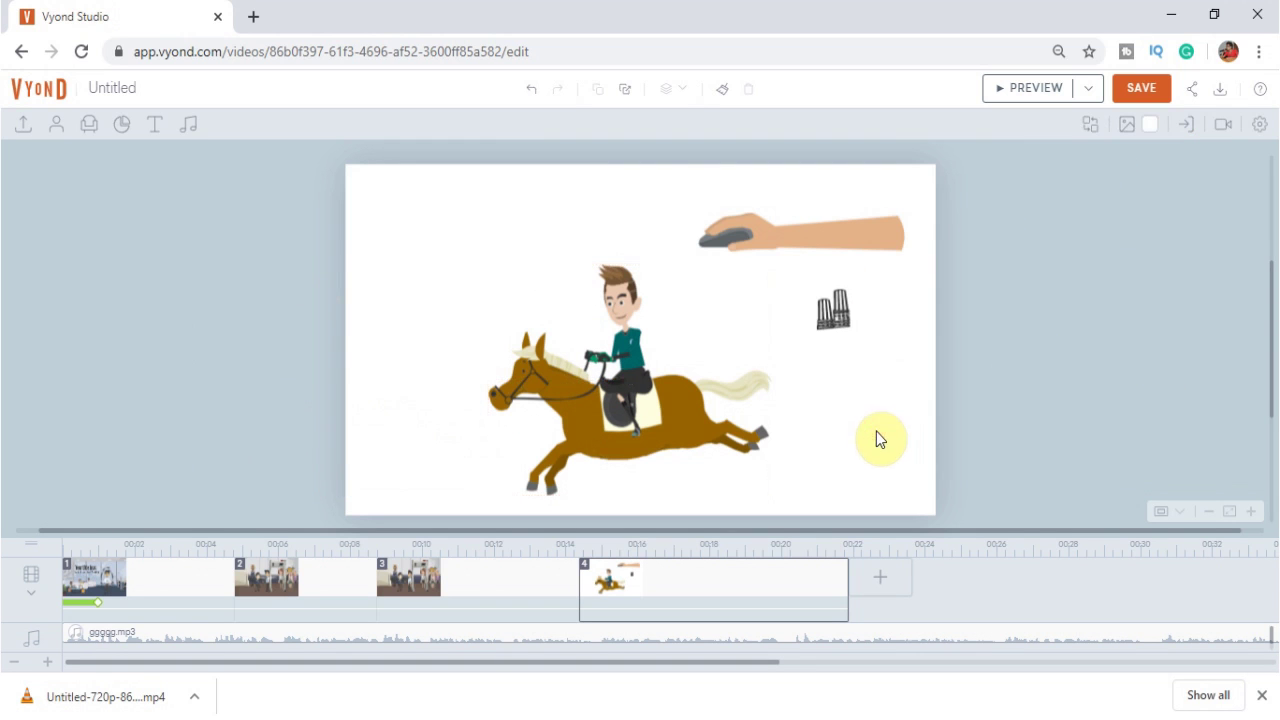
Preview the fourth scene twice to check the rider's movement along the motion path.
click(1036, 92)
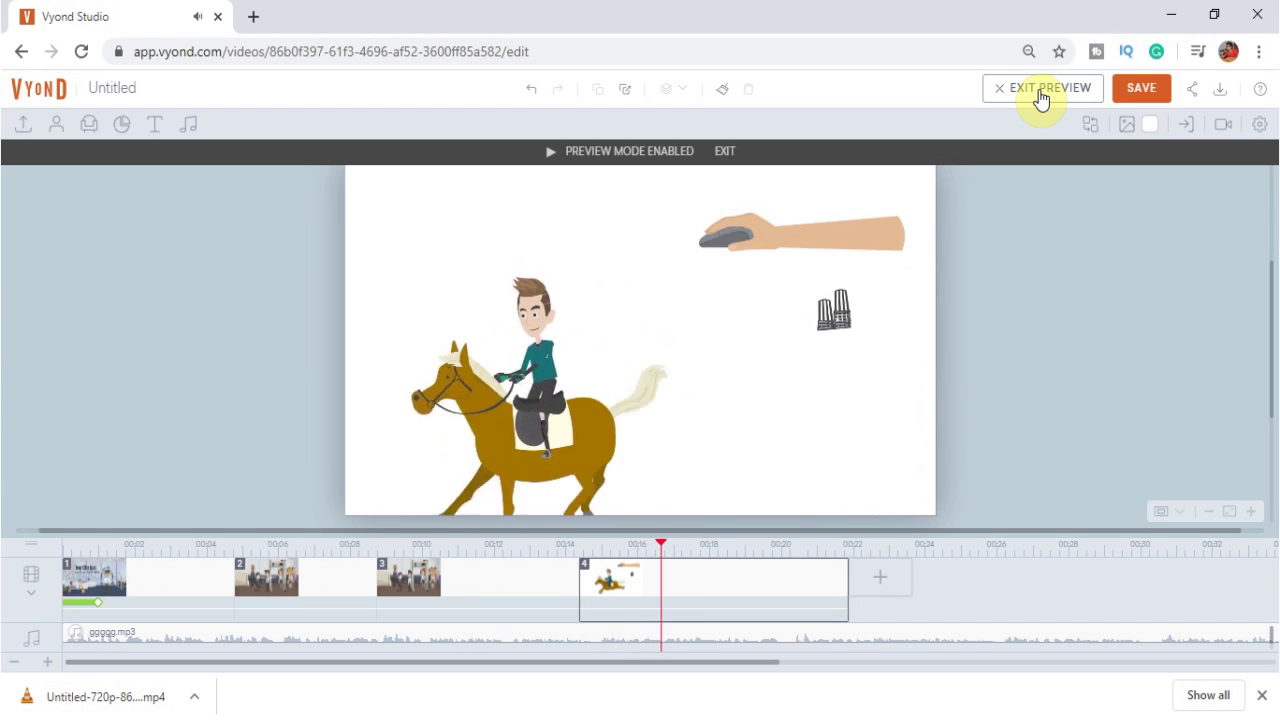
click(1002, 98)
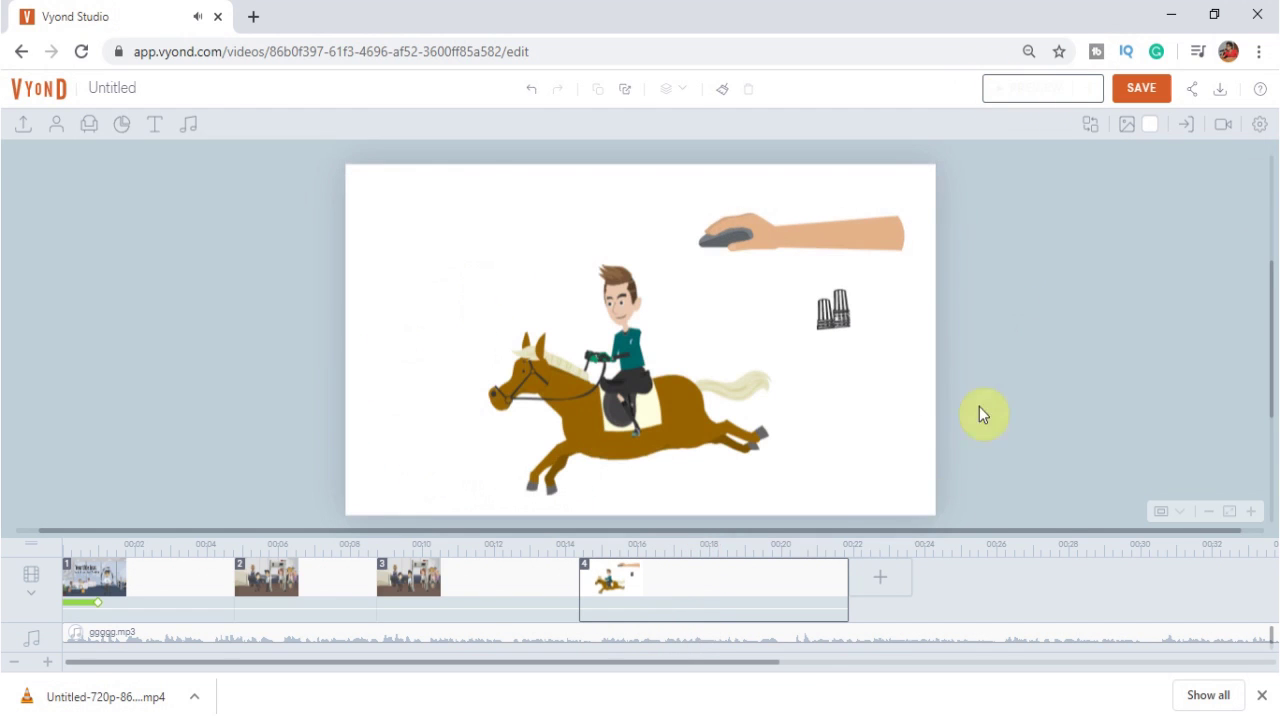
click(837, 634)
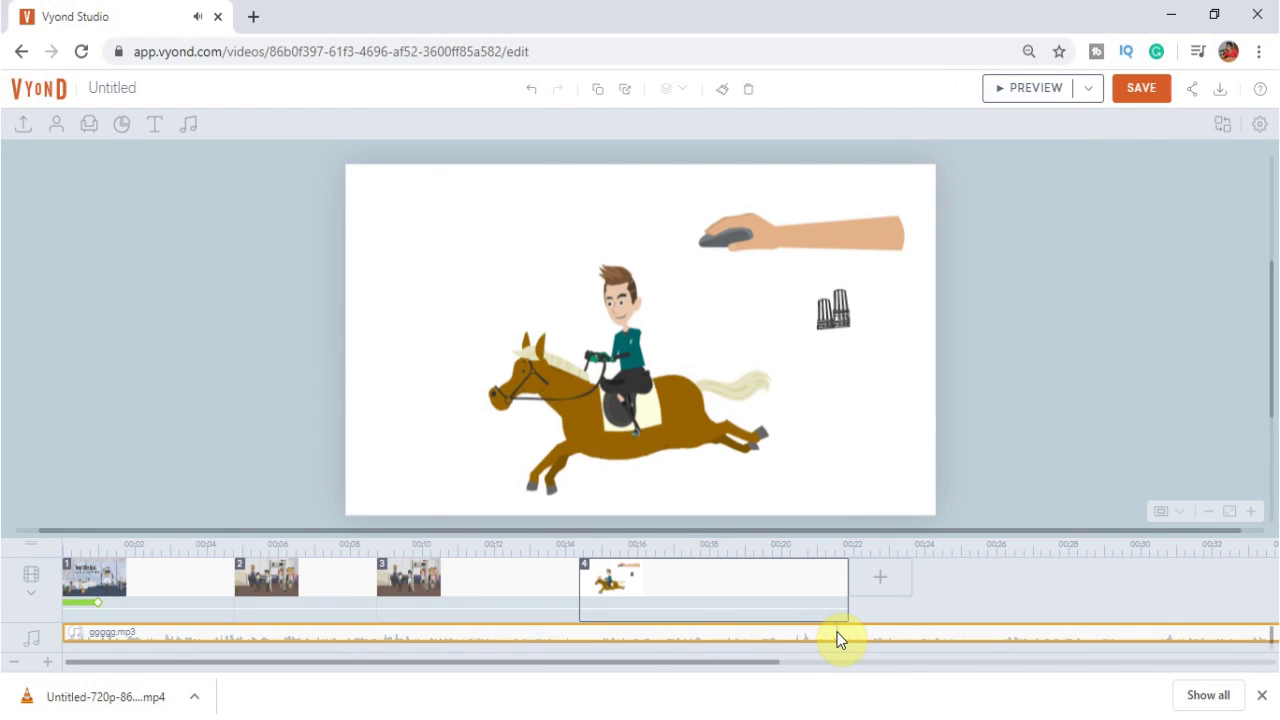
click(687, 590)
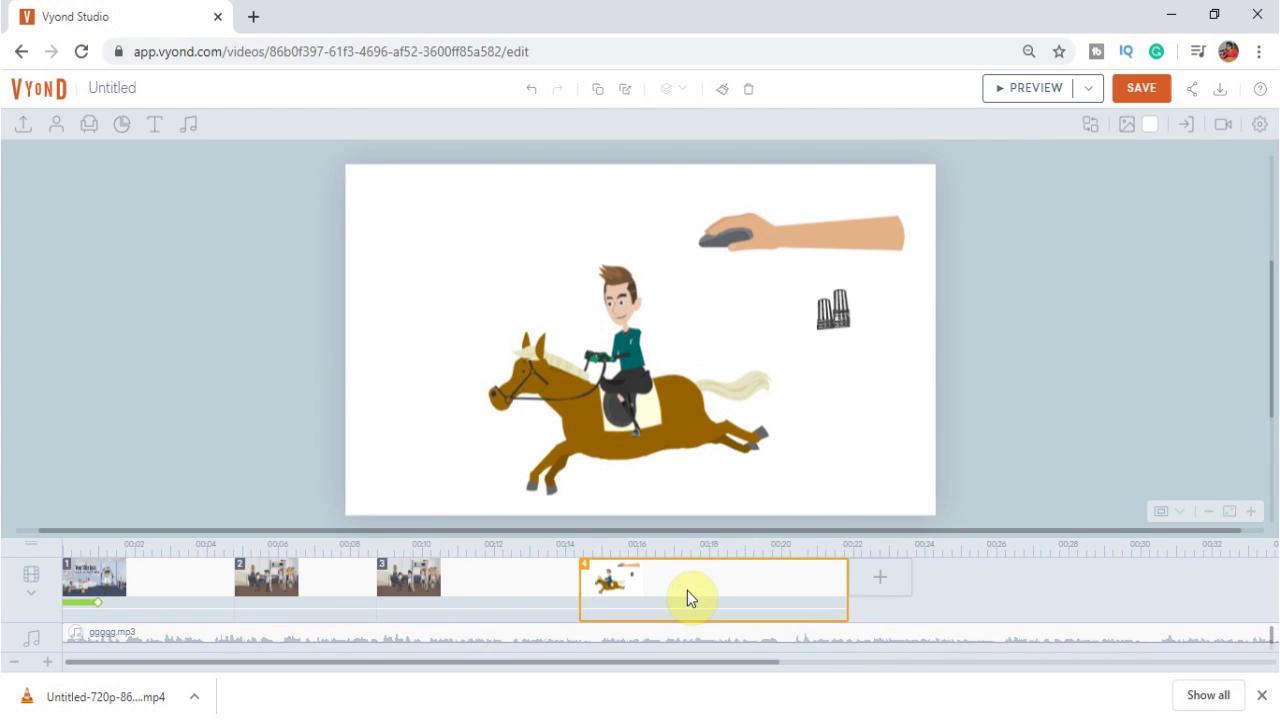
click(1014, 92)
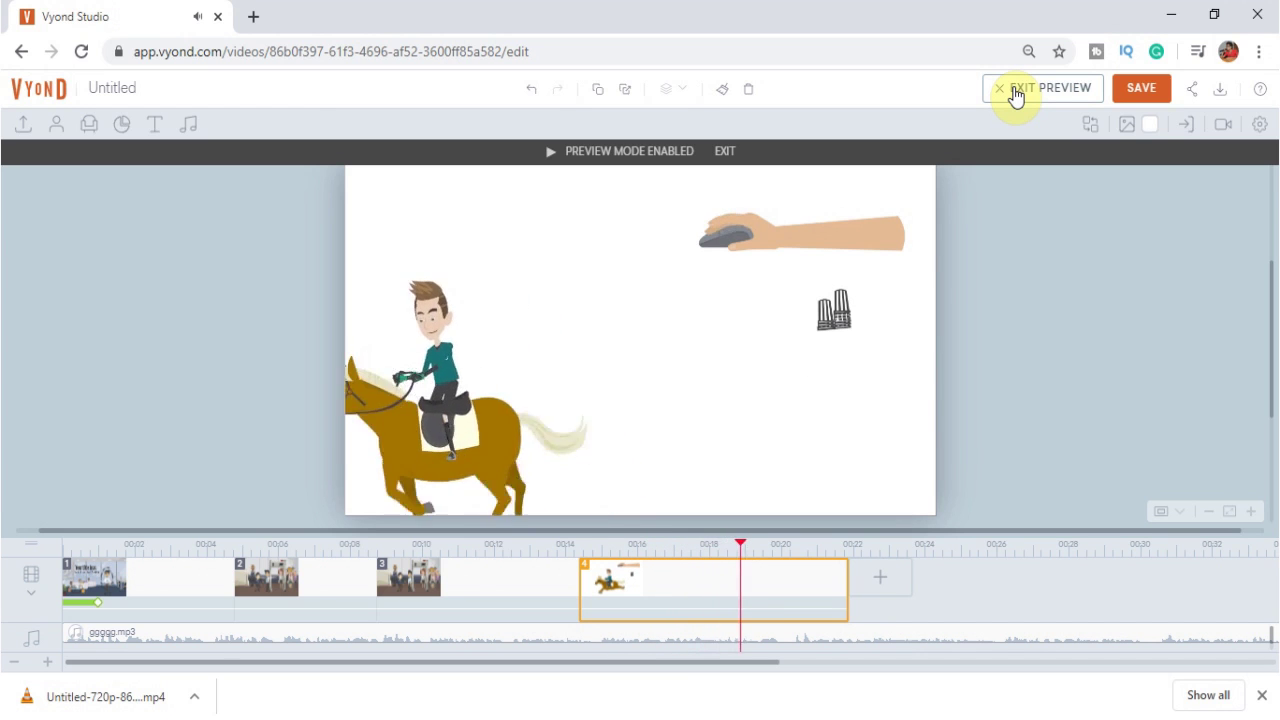
click(998, 90)
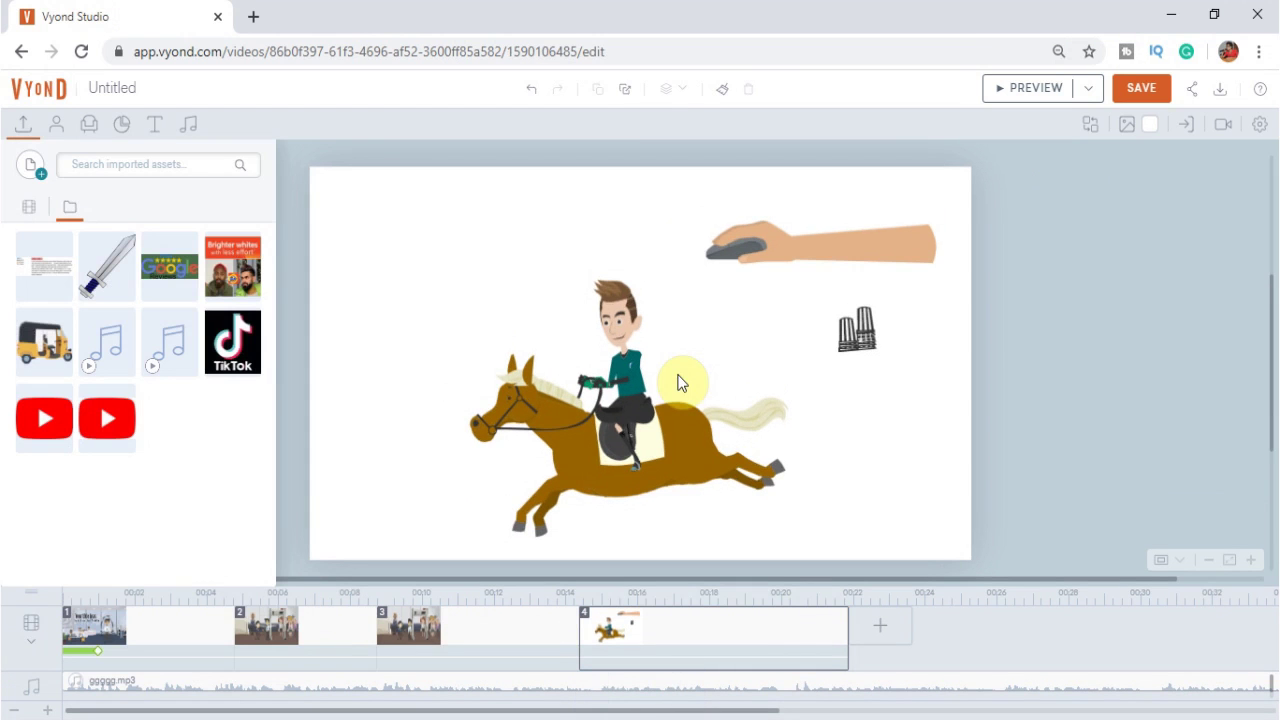
Save the video and download it as HD (720p).
click(1136, 92)
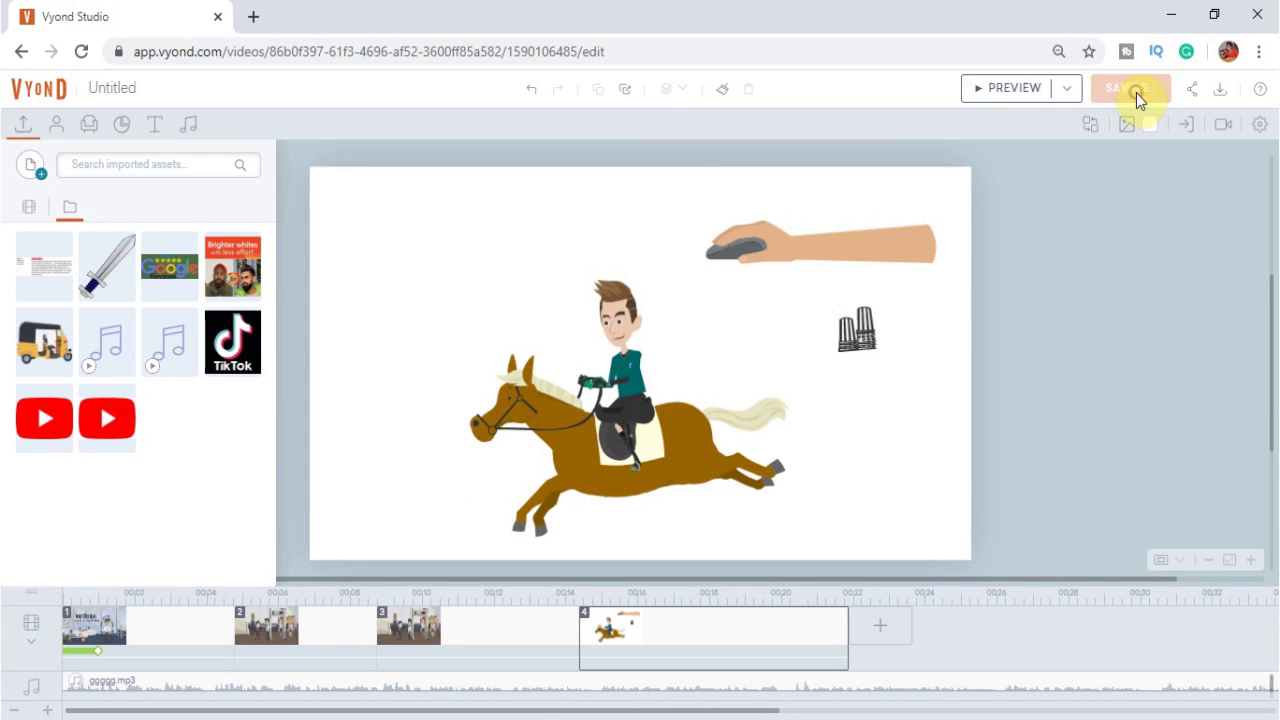
click(1220, 96)
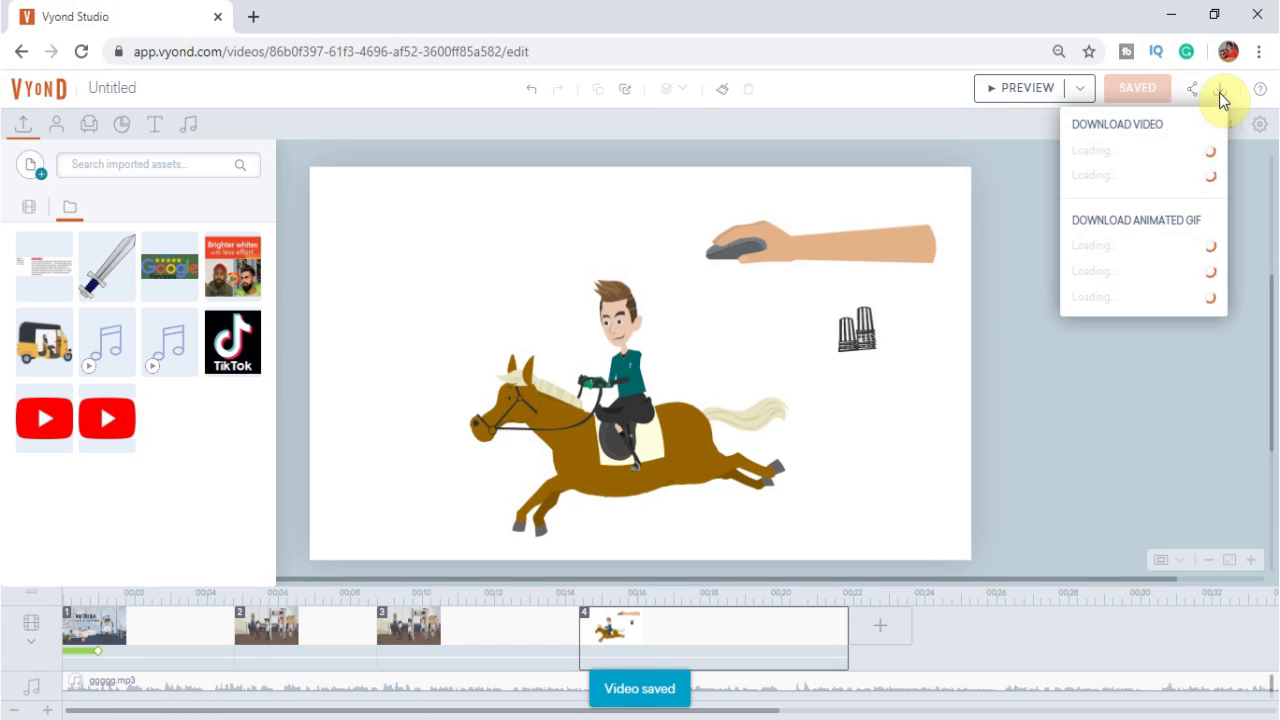
click(1210, 150)
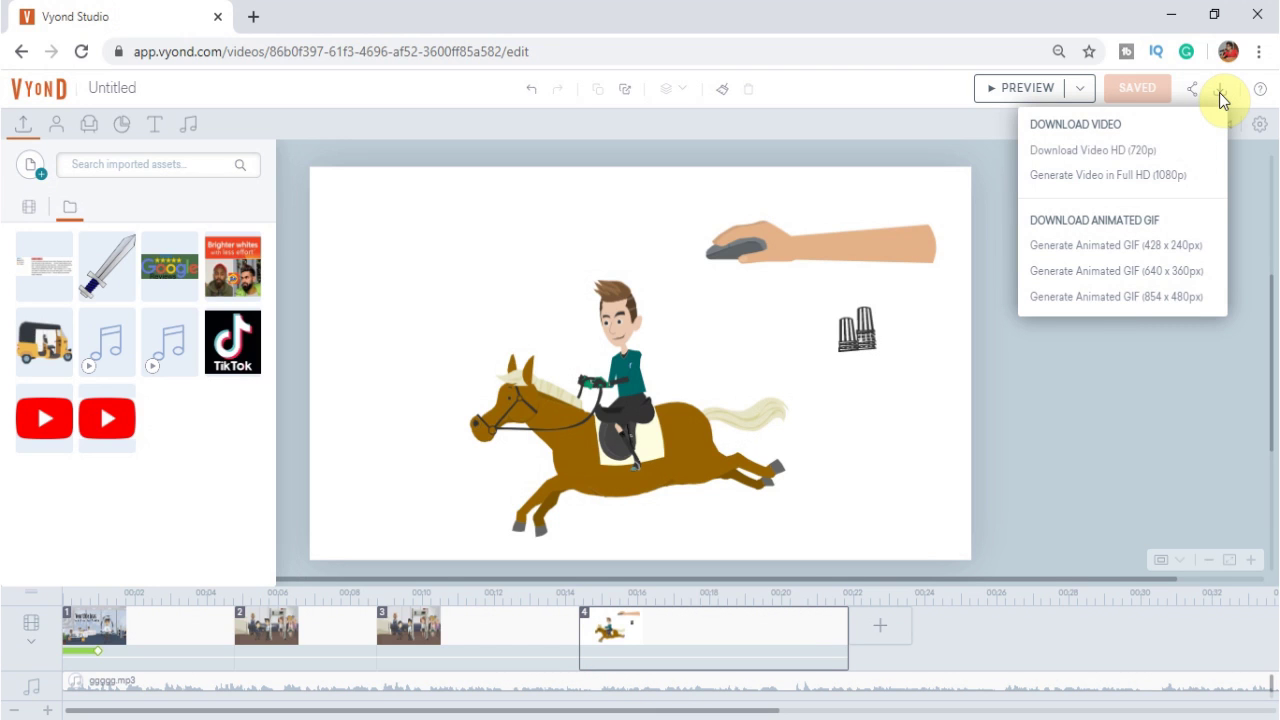
click(1112, 150)
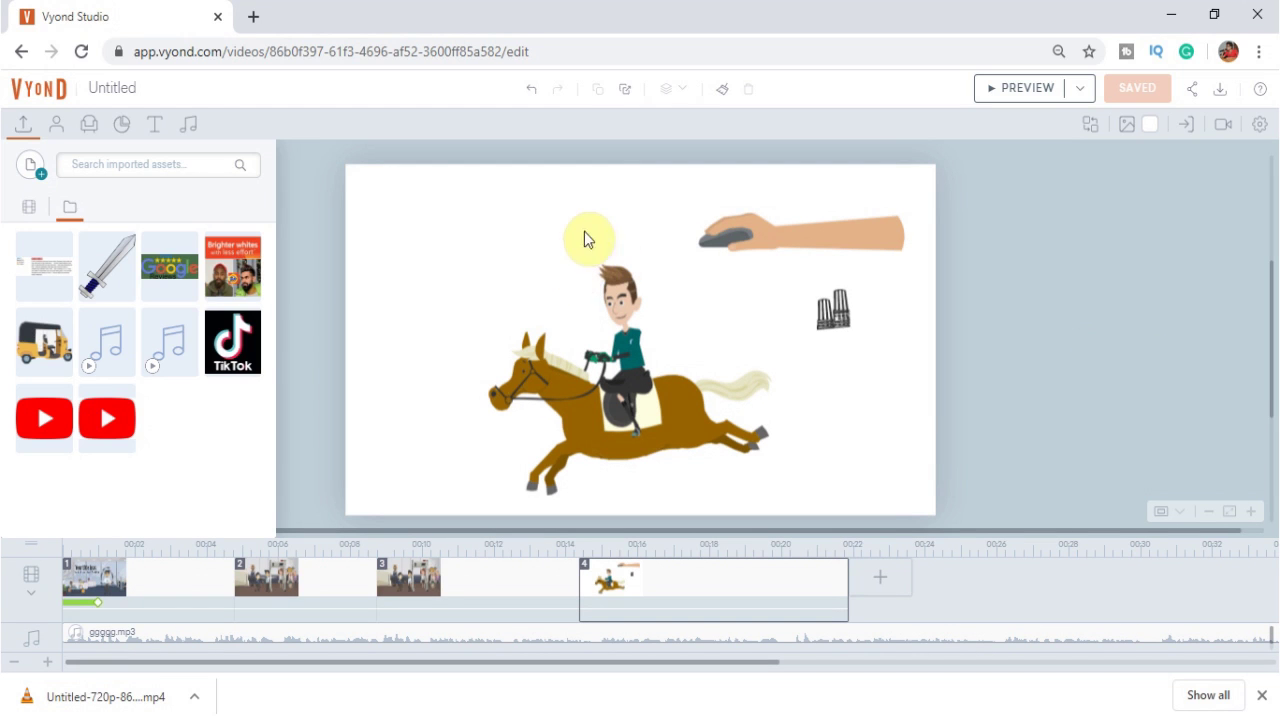
Select the horse rider in the fourth scene.
click(747, 240)
click(1020, 306)
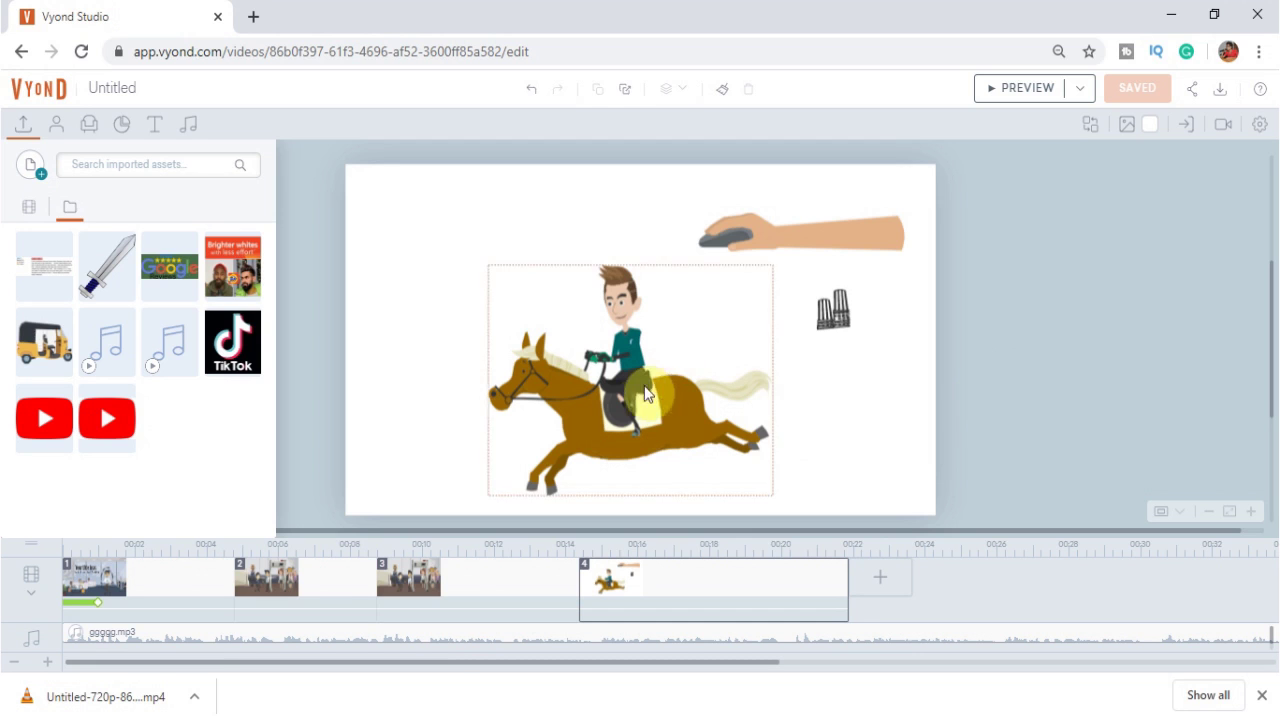
click(601, 401)
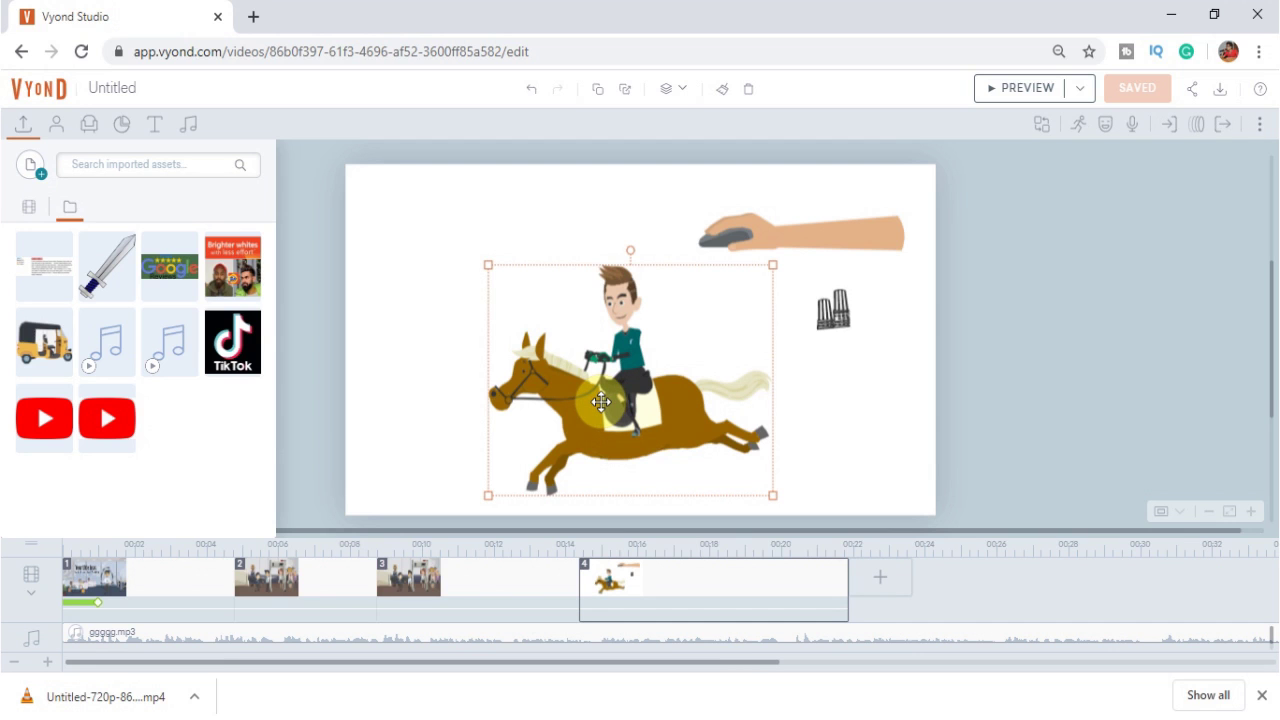